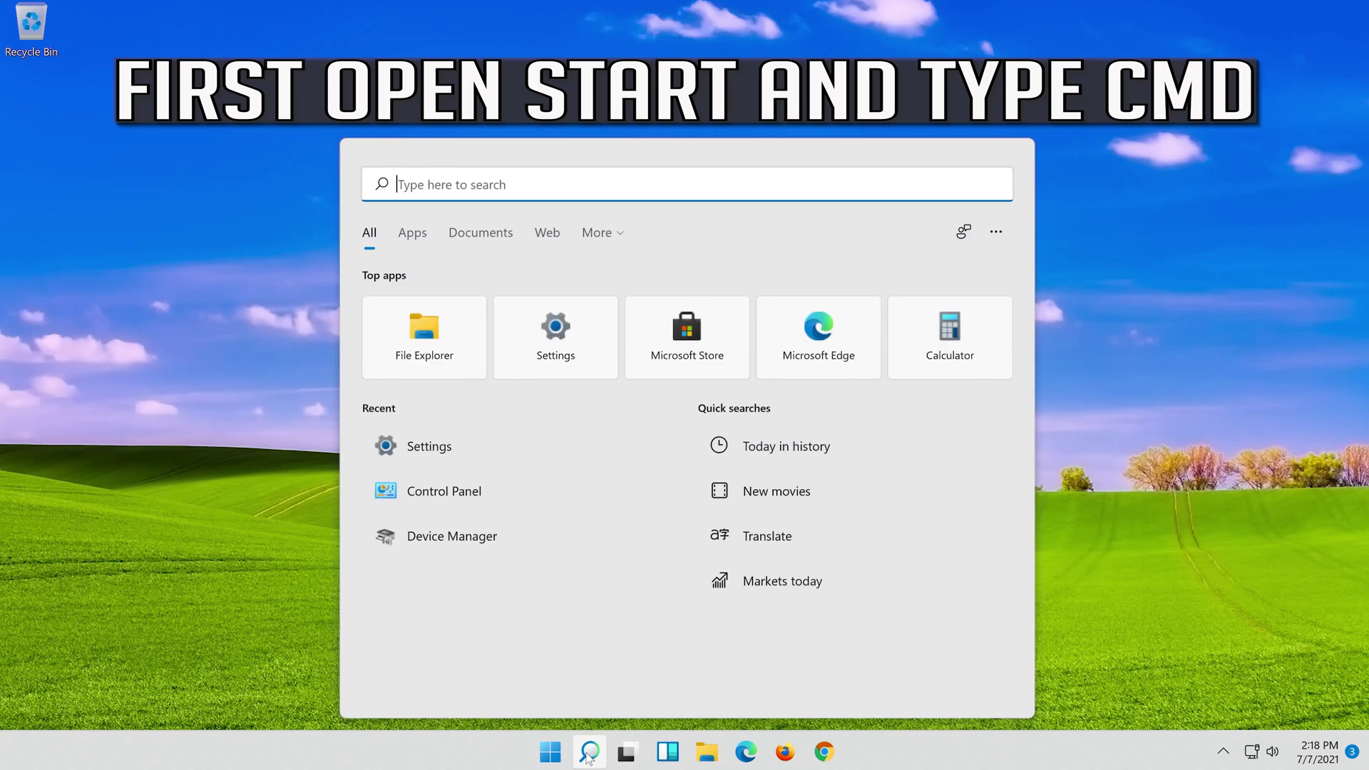
Step: Launch Command Prompt as administrator from a 'cmd' search and accept the UAC prompt
text(cmd)
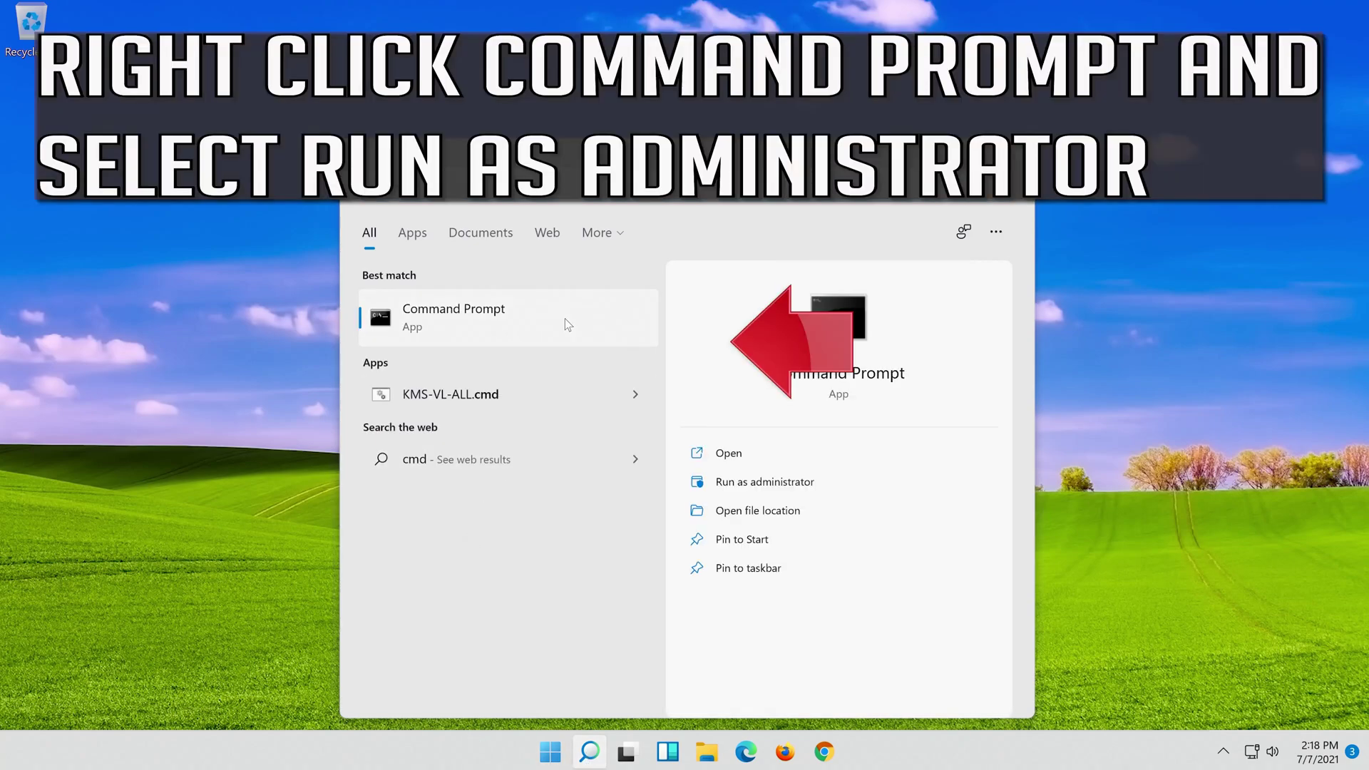
right_click(565, 319)
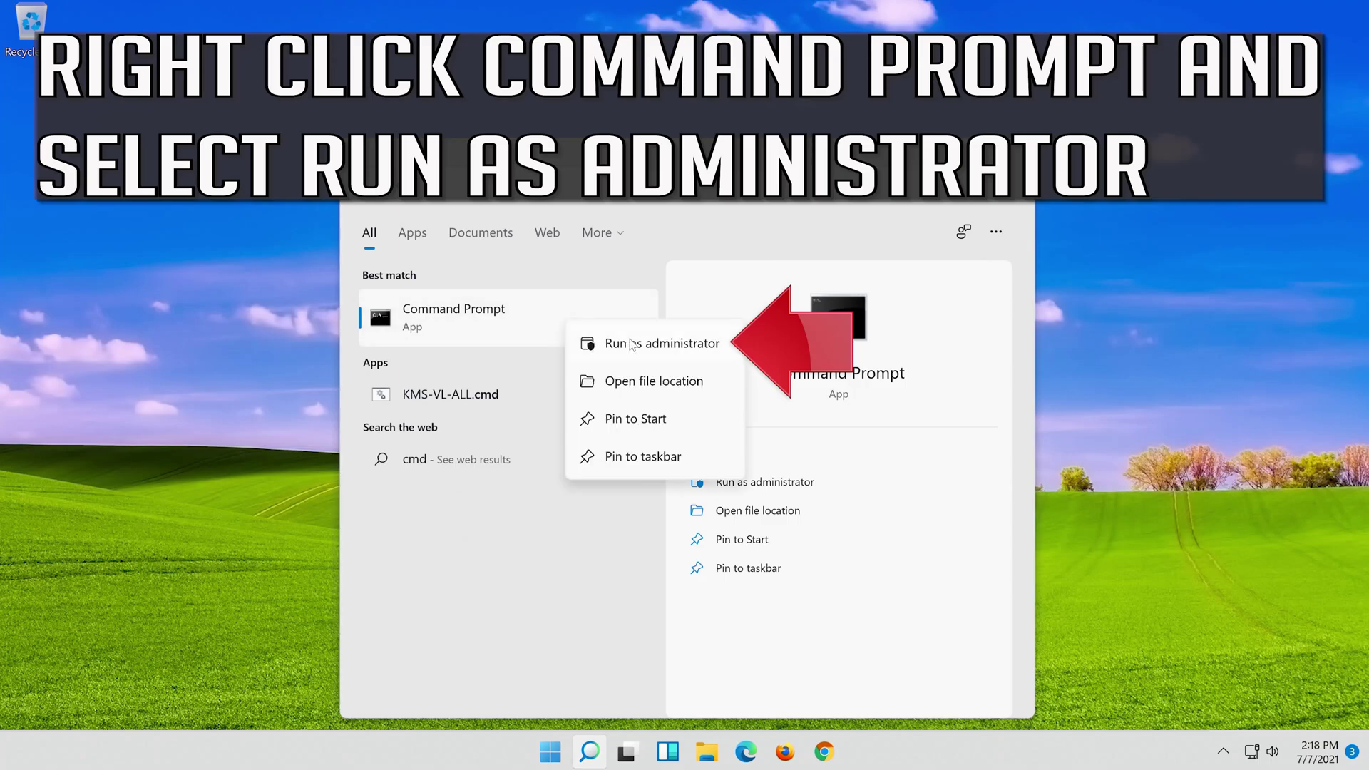
click(679, 346)
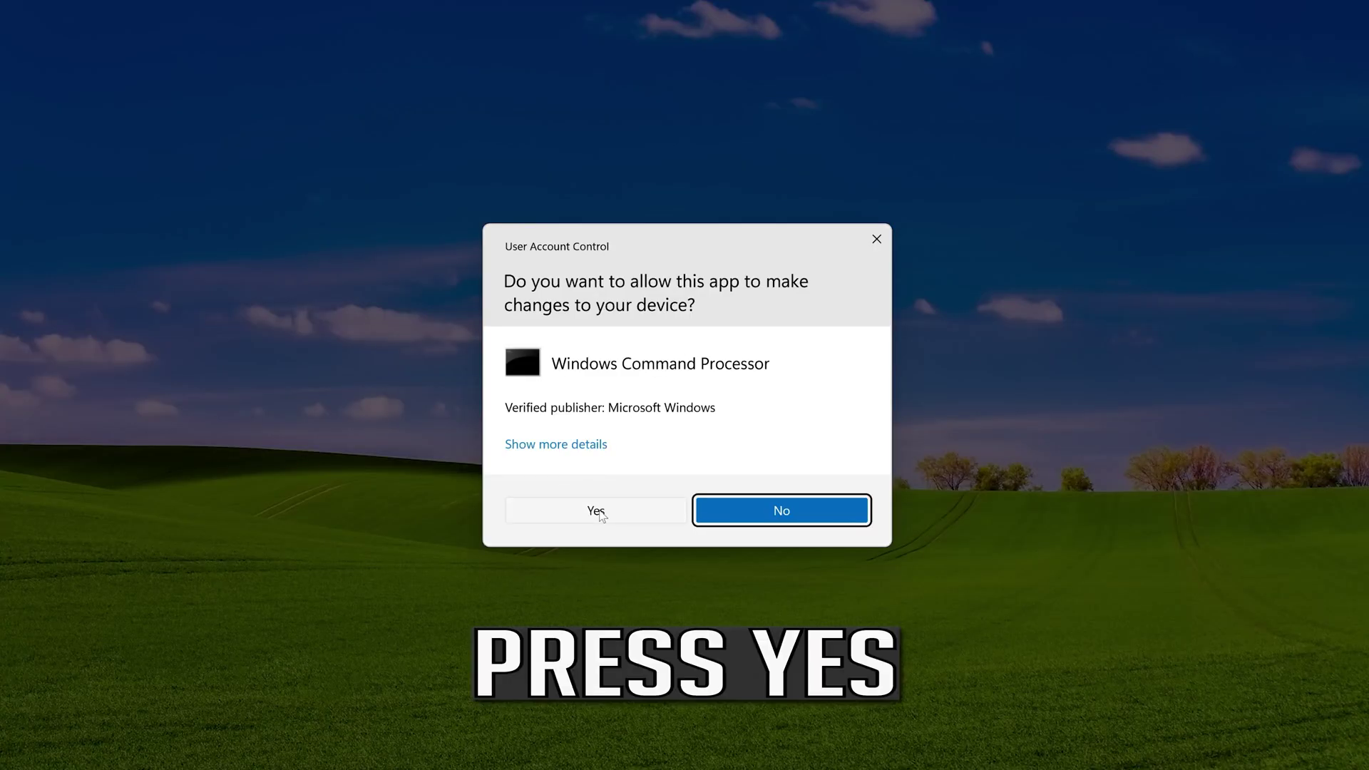
click(596, 511)
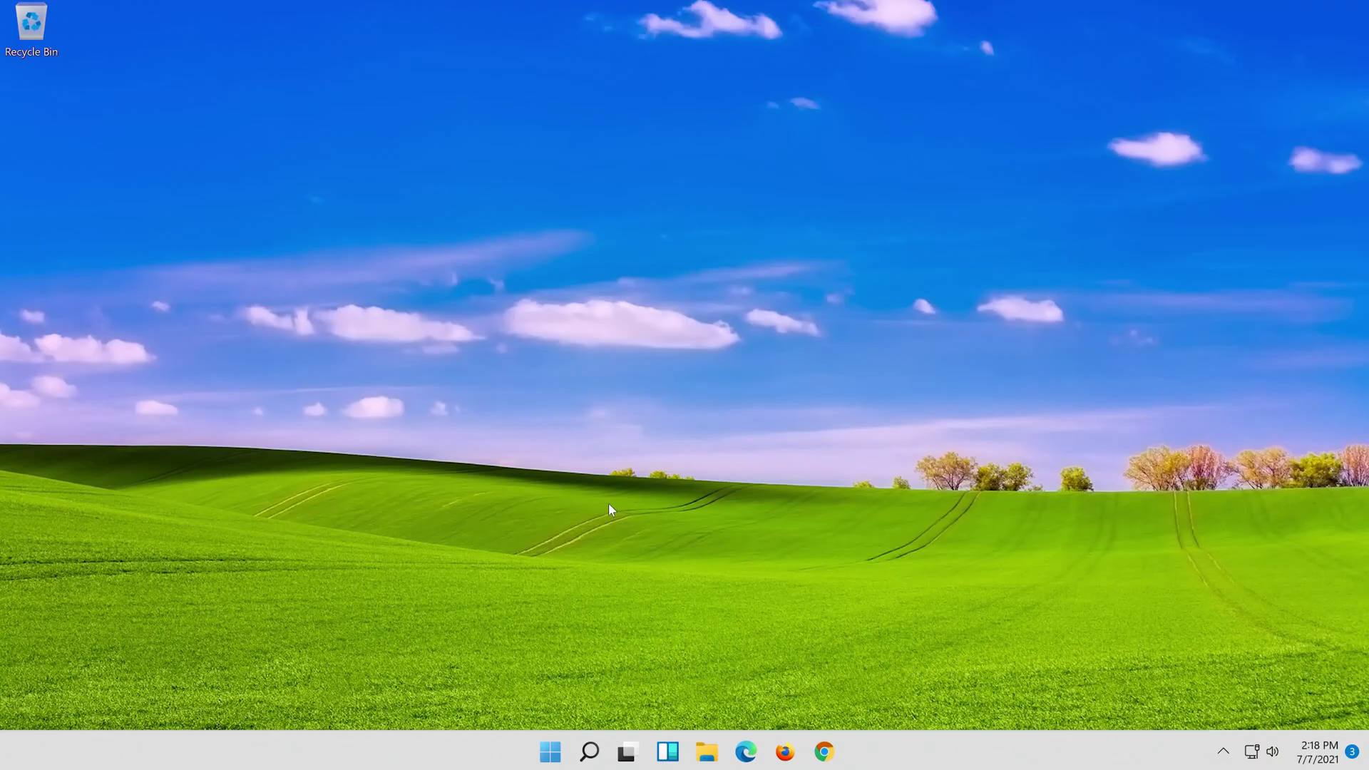
Step: Run 'netsh int ip reset c:\resetlog.txt' to reset TCP/IP with a log file
text(n)
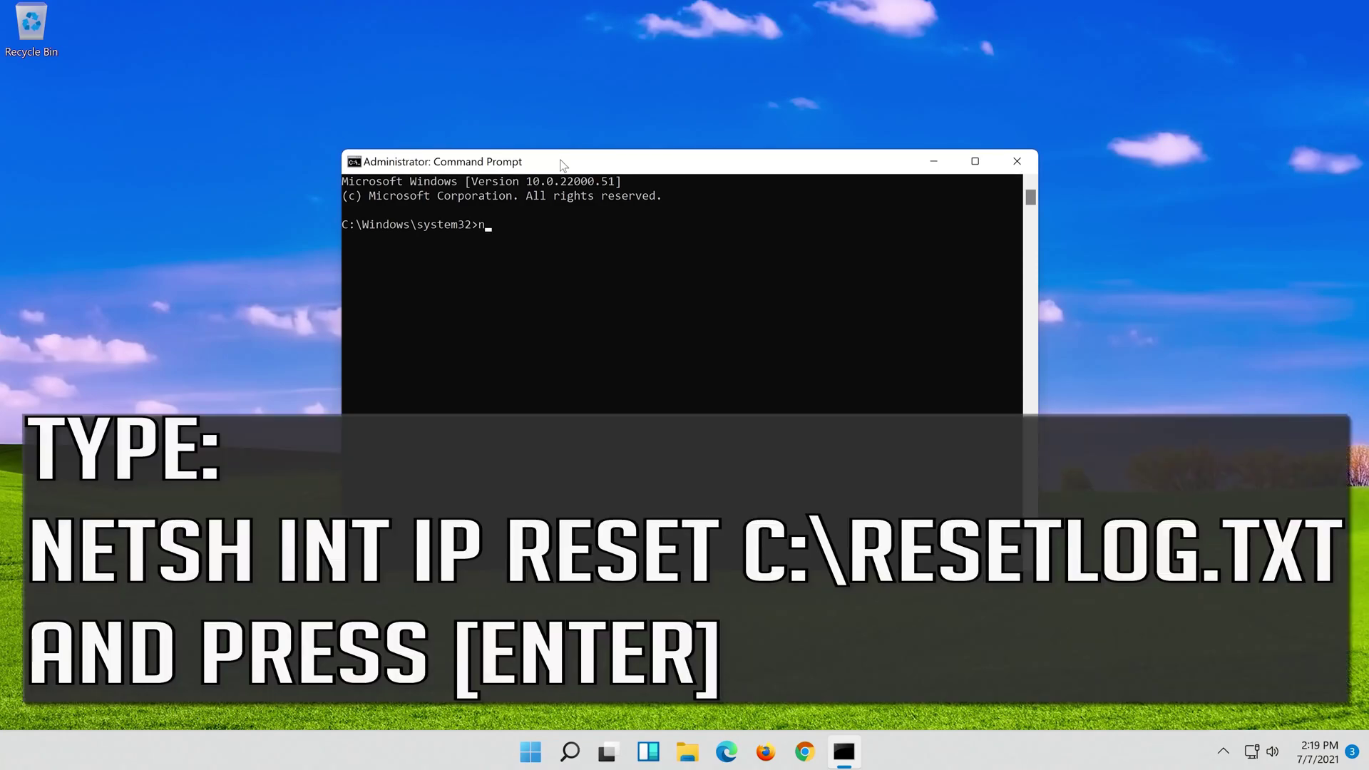
text(et)
text(sh)
text( int )
text(ip )
text(rese)
text(t c:\)
text(reset)
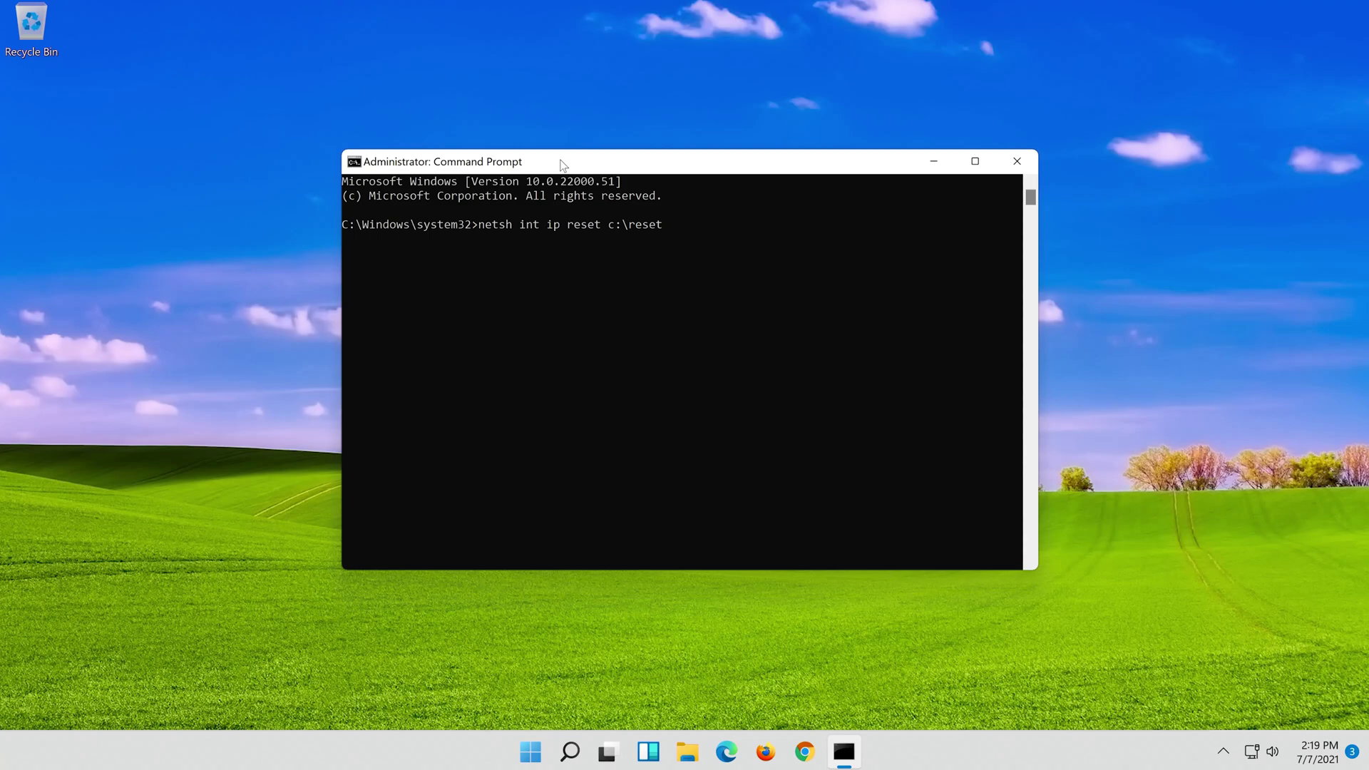
text(log.txt)
key(Return)
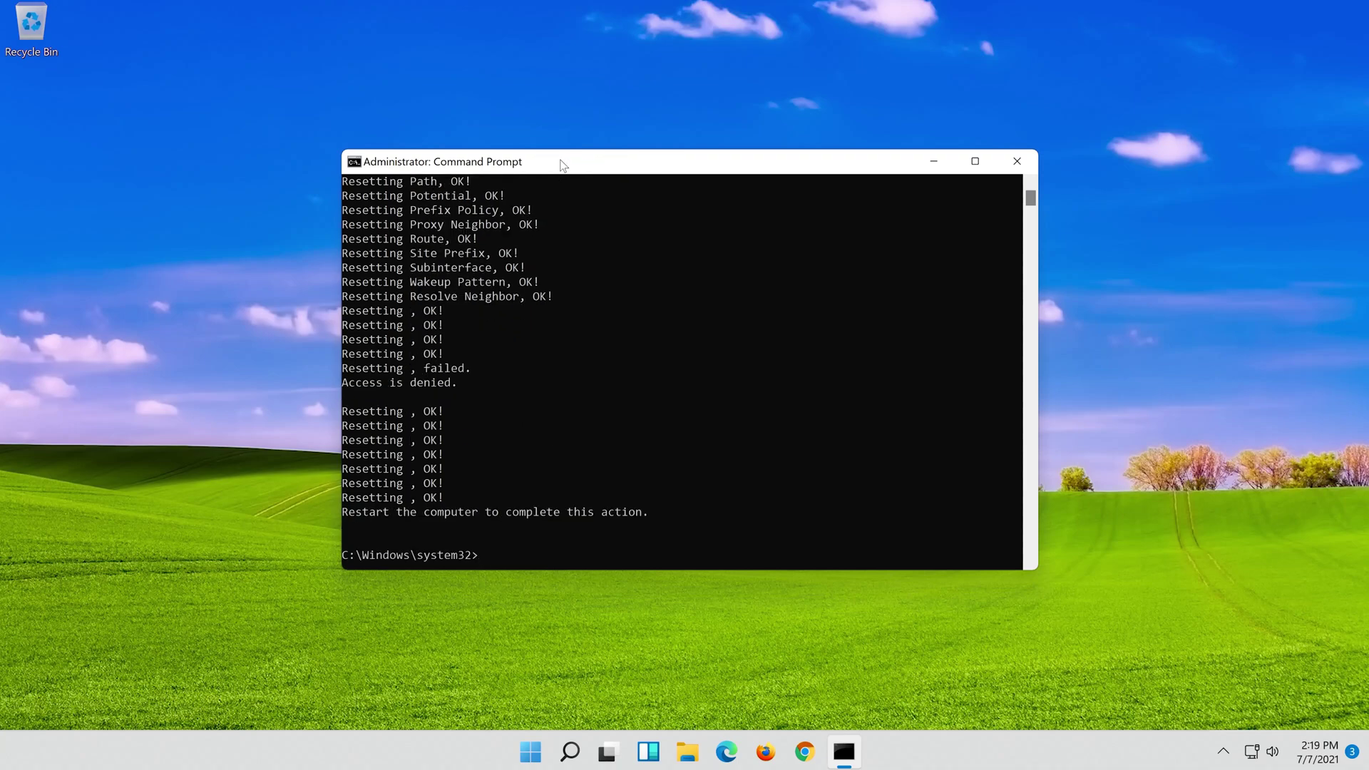
Step: Run 'netsh winsock reset' and 'ipconfig /flushdns', then exit the console
text(net)
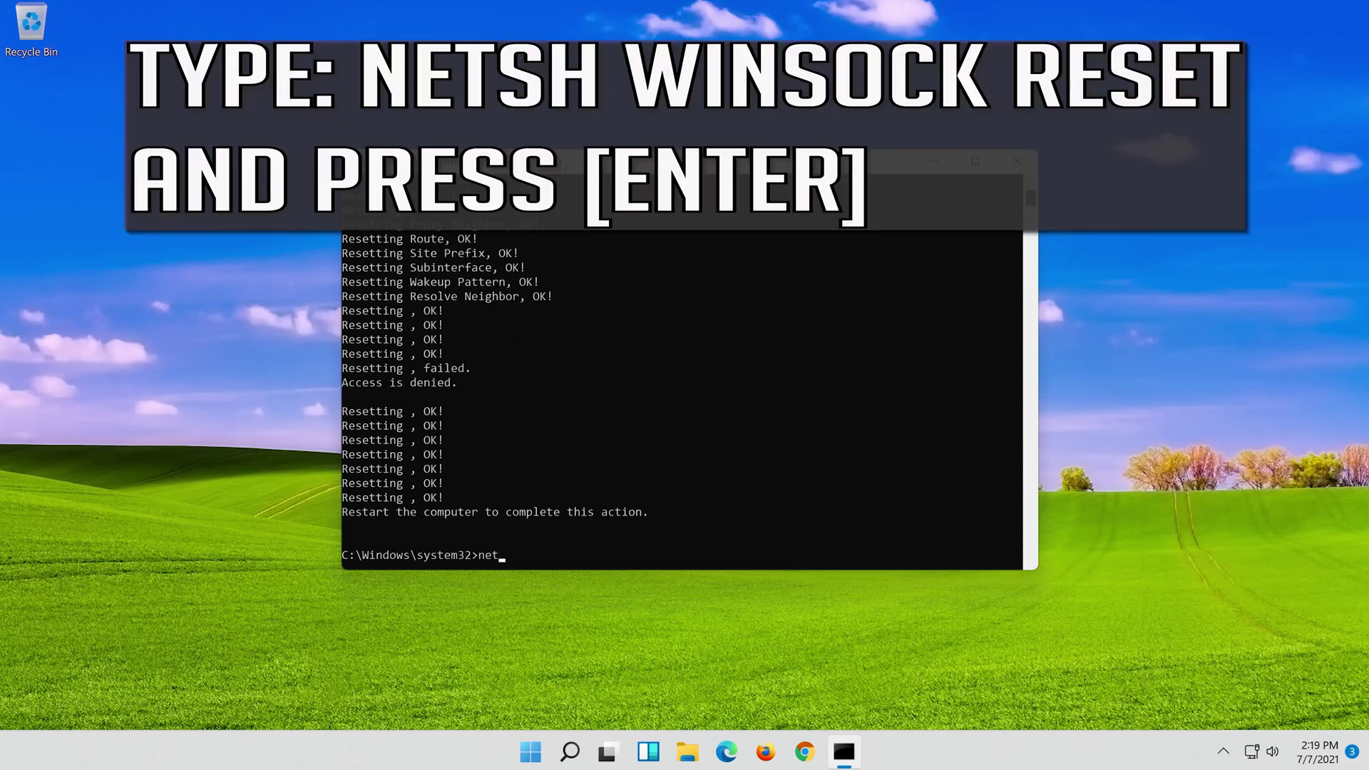
text(sh)
text( winso)
text(ck)
text( r)
text(eset)
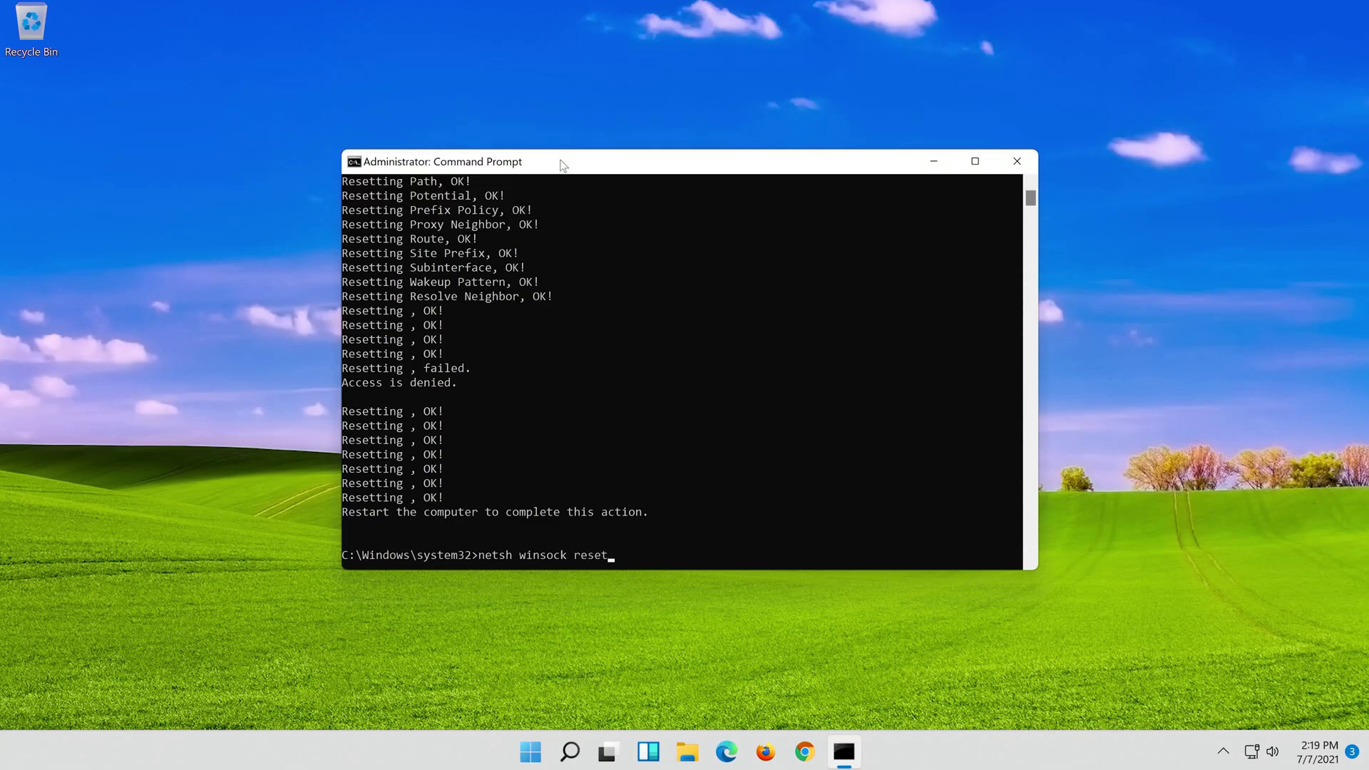
key(Return)
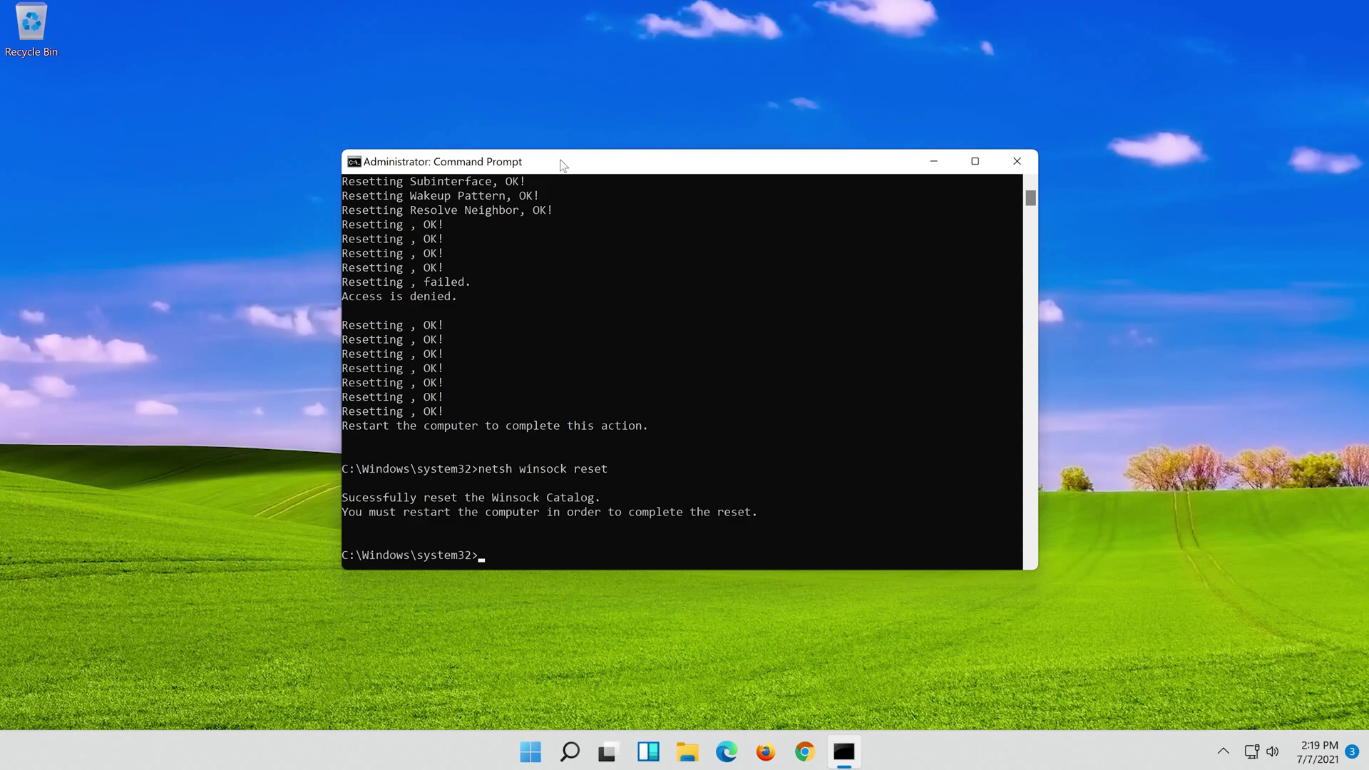
text(ipconfig /)
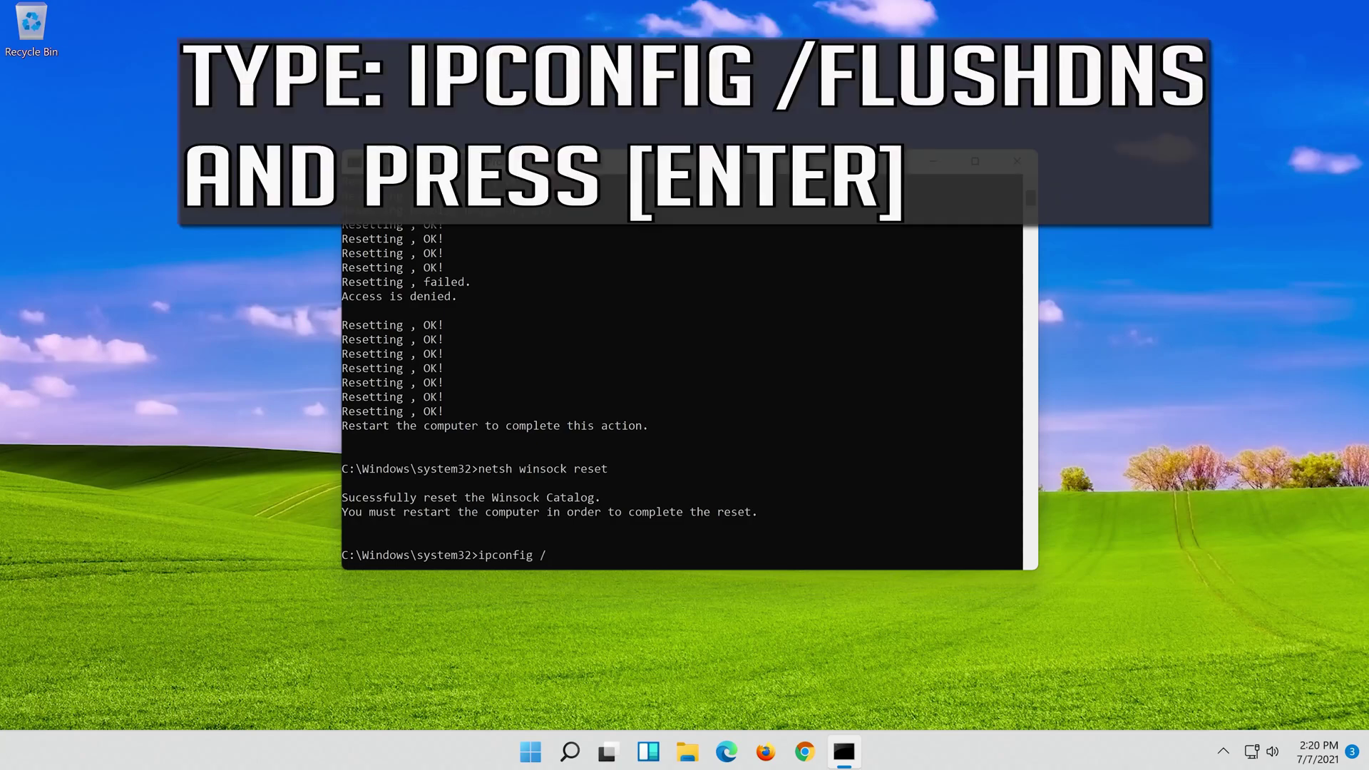
text(flu)
text(shdn)
text(s)
key(Return)
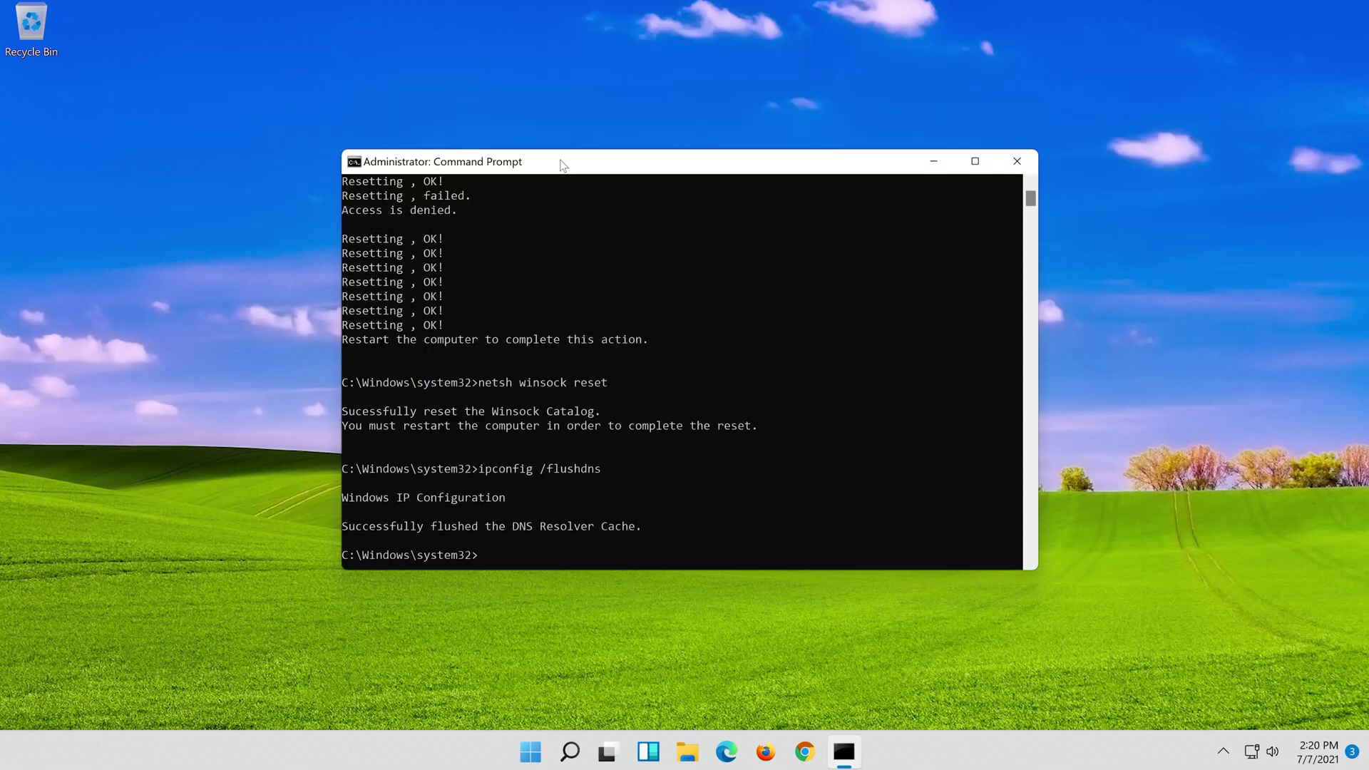
text(ex)
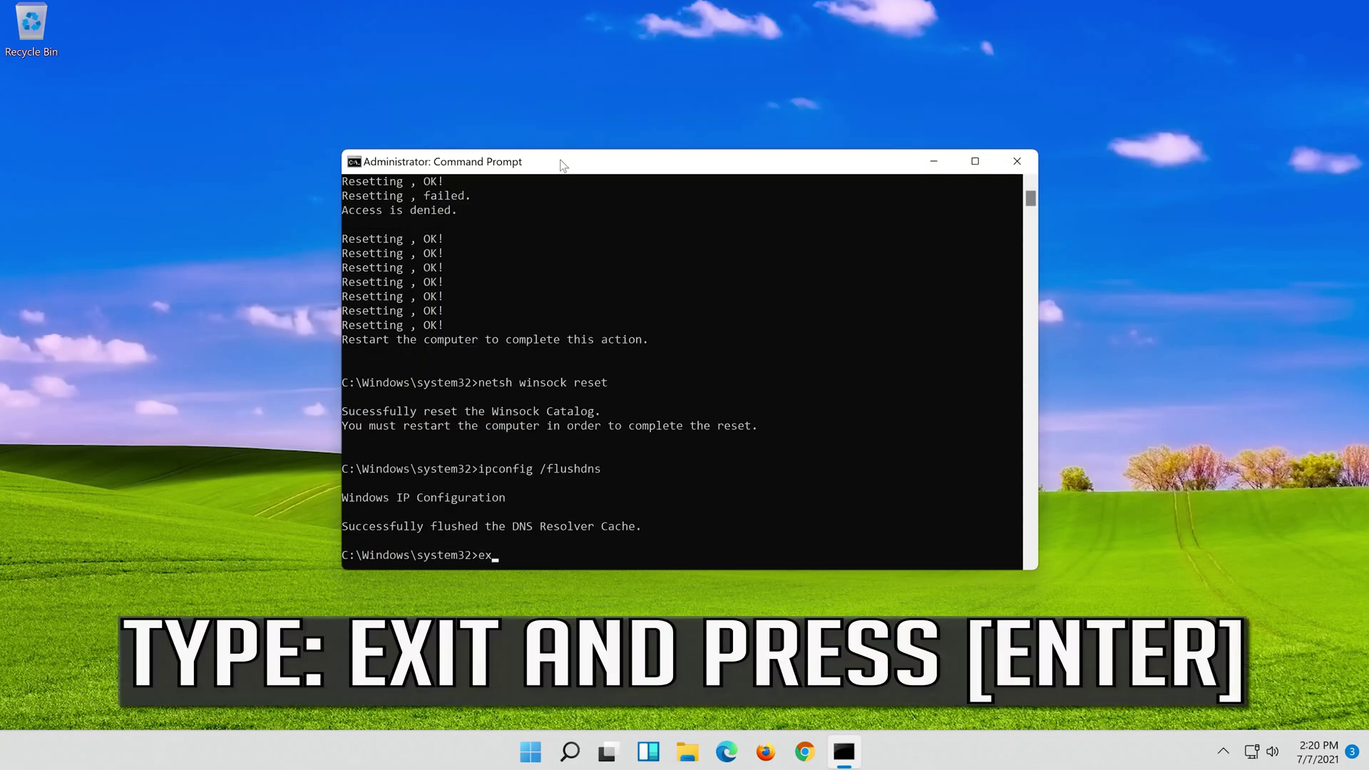
text(it)
key(Return)
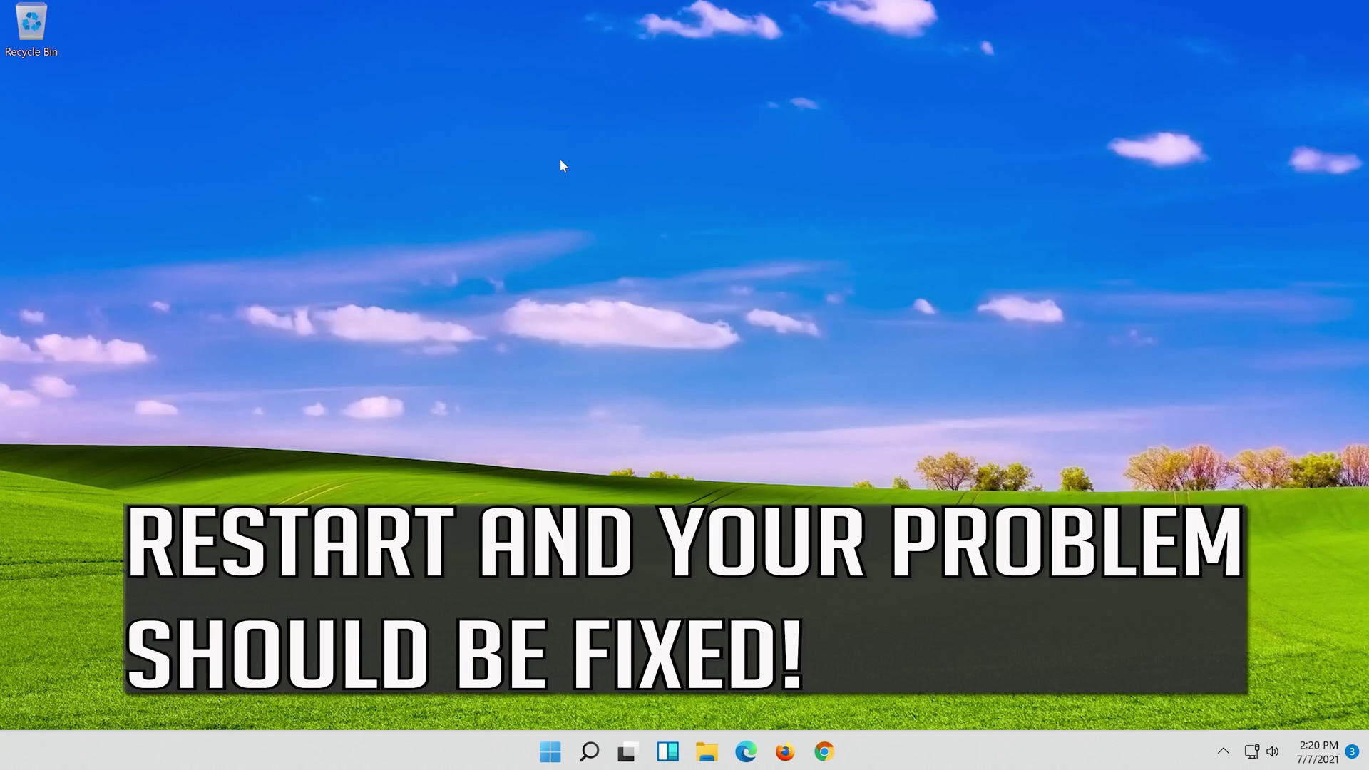
Step: Restart the computer from the Start menu's power options
click(560, 760)
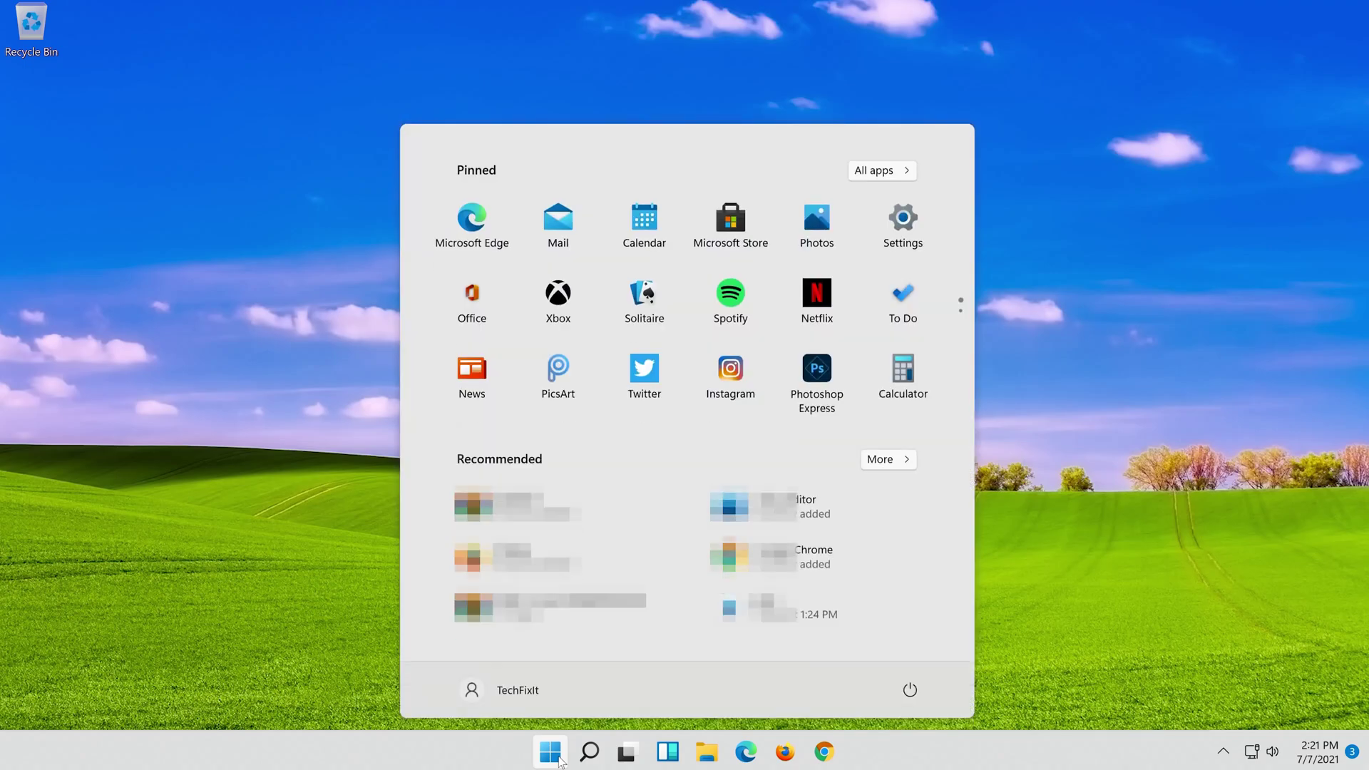
click(910, 692)
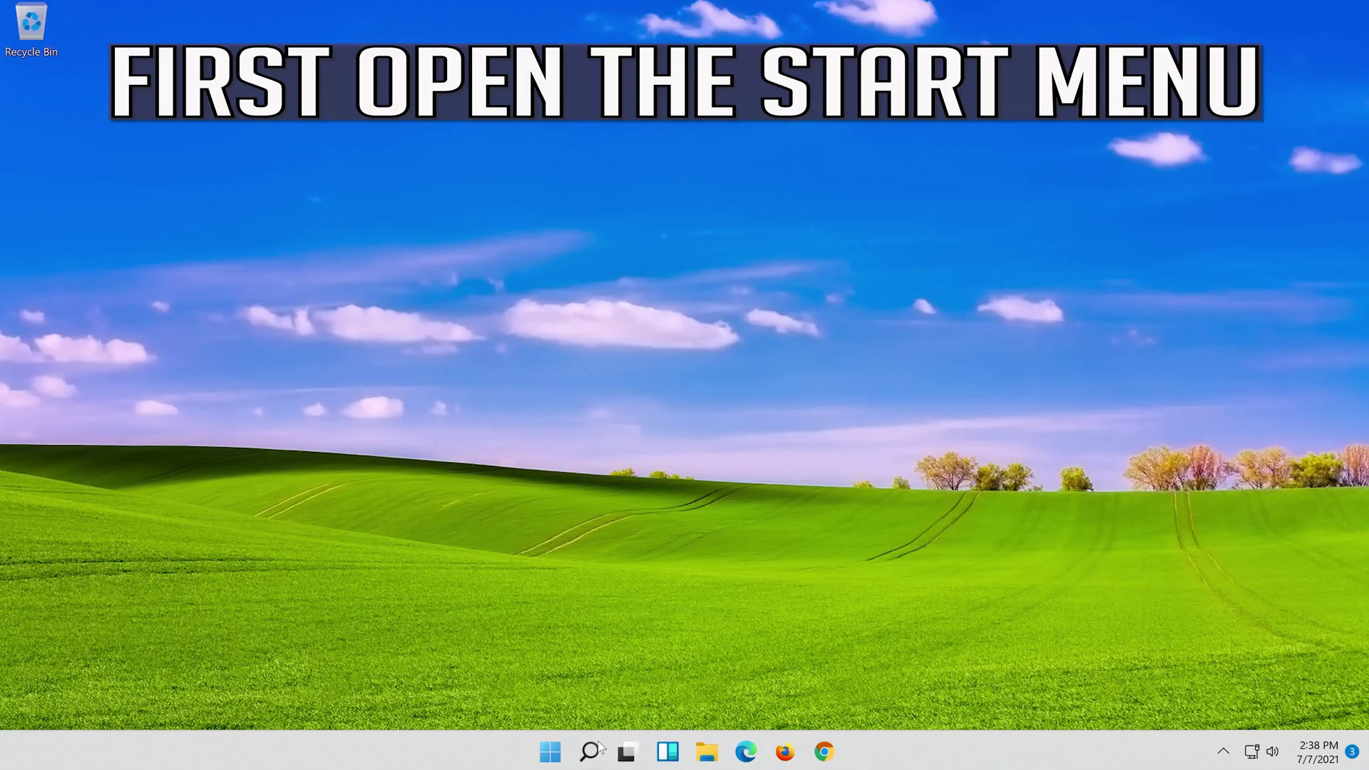
Step: Search for 'settings' and launch the Settings app
click(591, 751)
text(s)
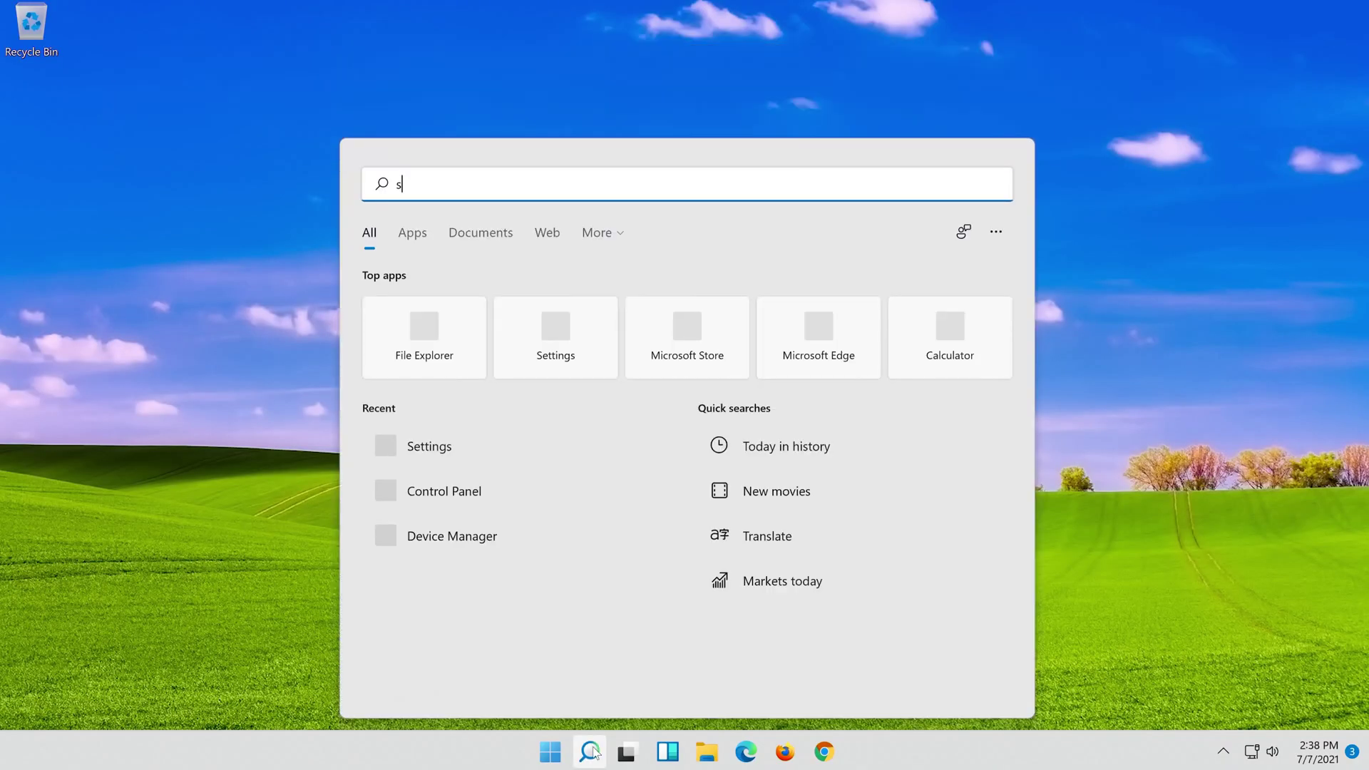
text(ettings)
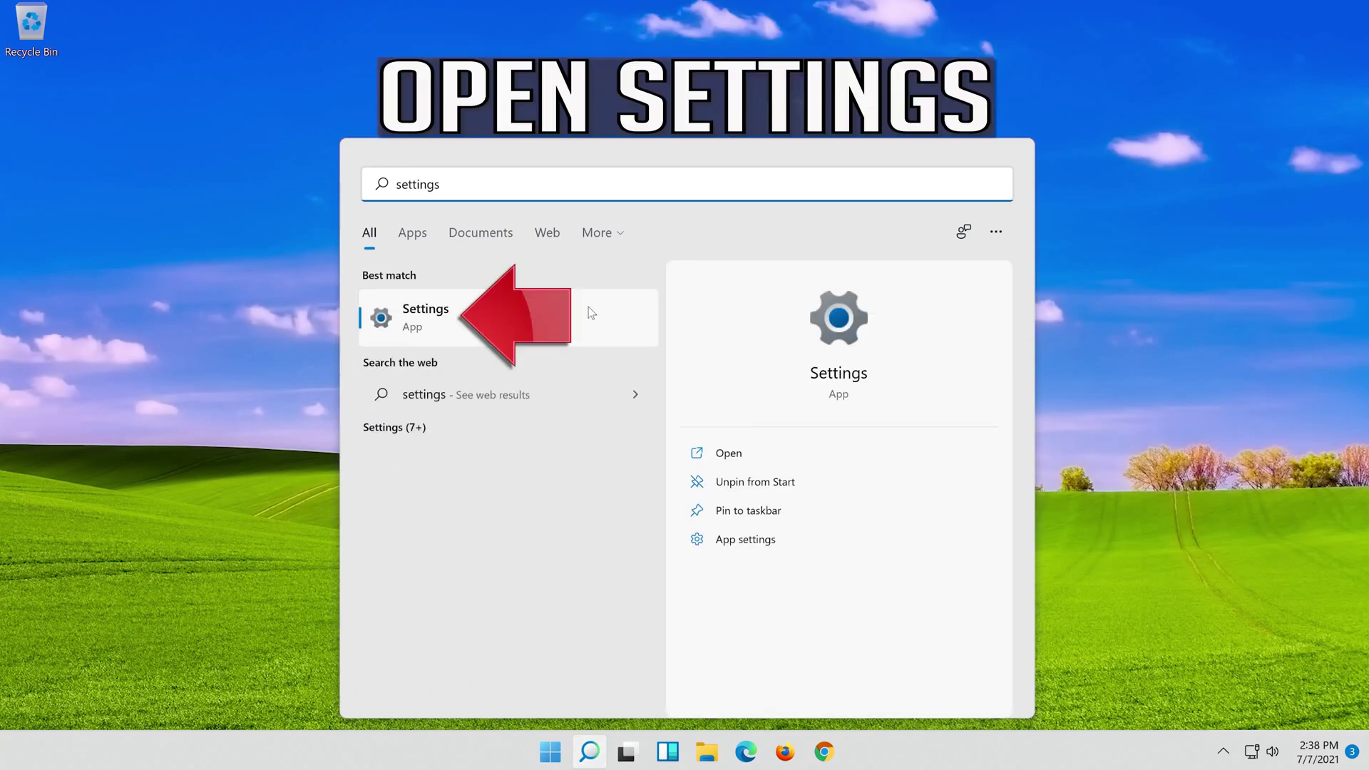
click(527, 321)
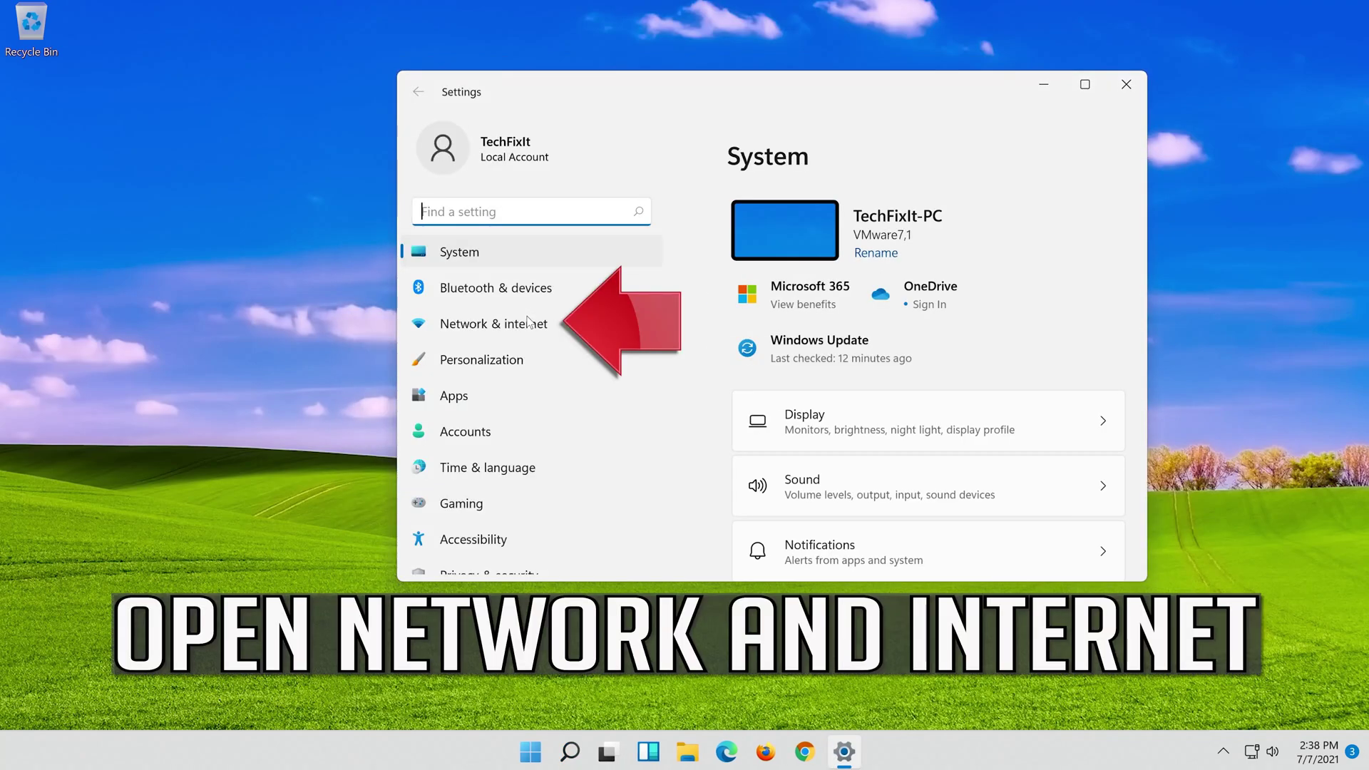
Step: Go to Network & internet > Ethernet and scroll down to DNS server assignment
click(571, 334)
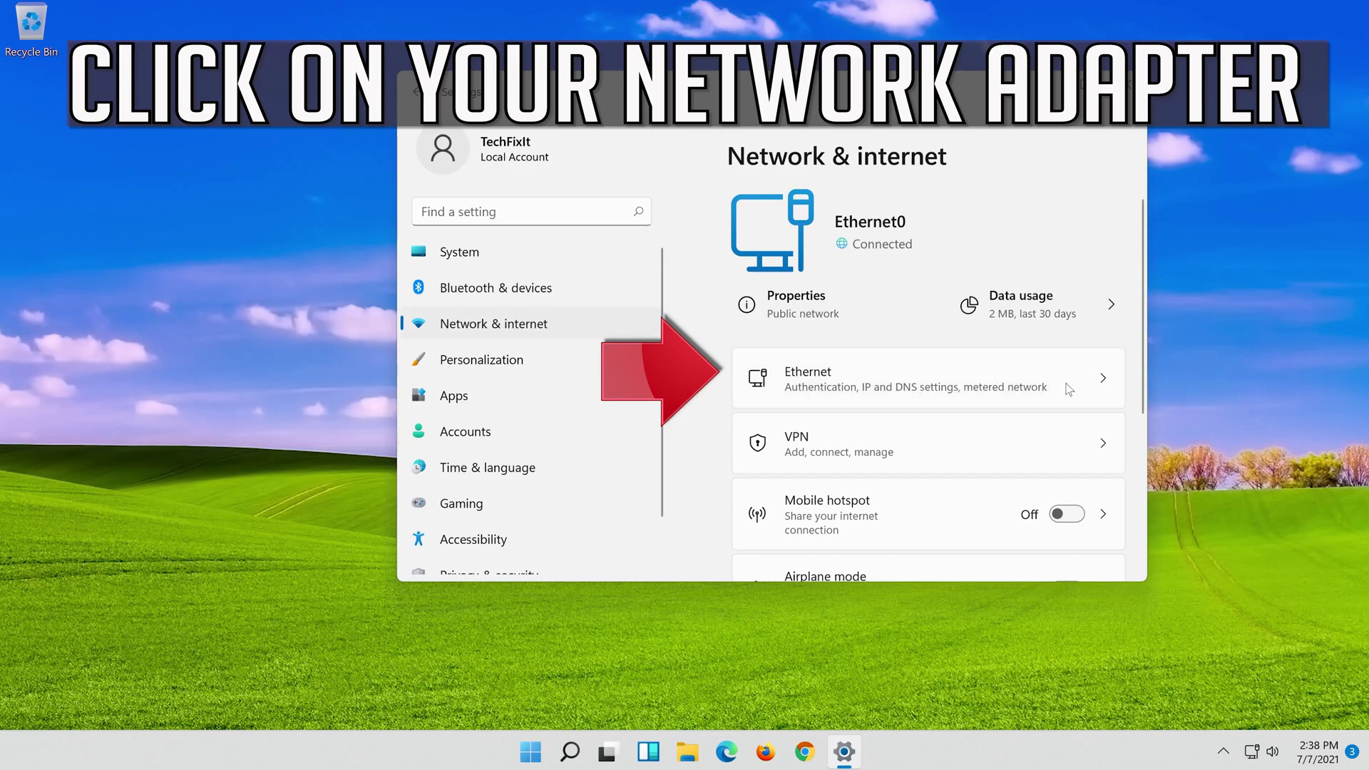
click(964, 384)
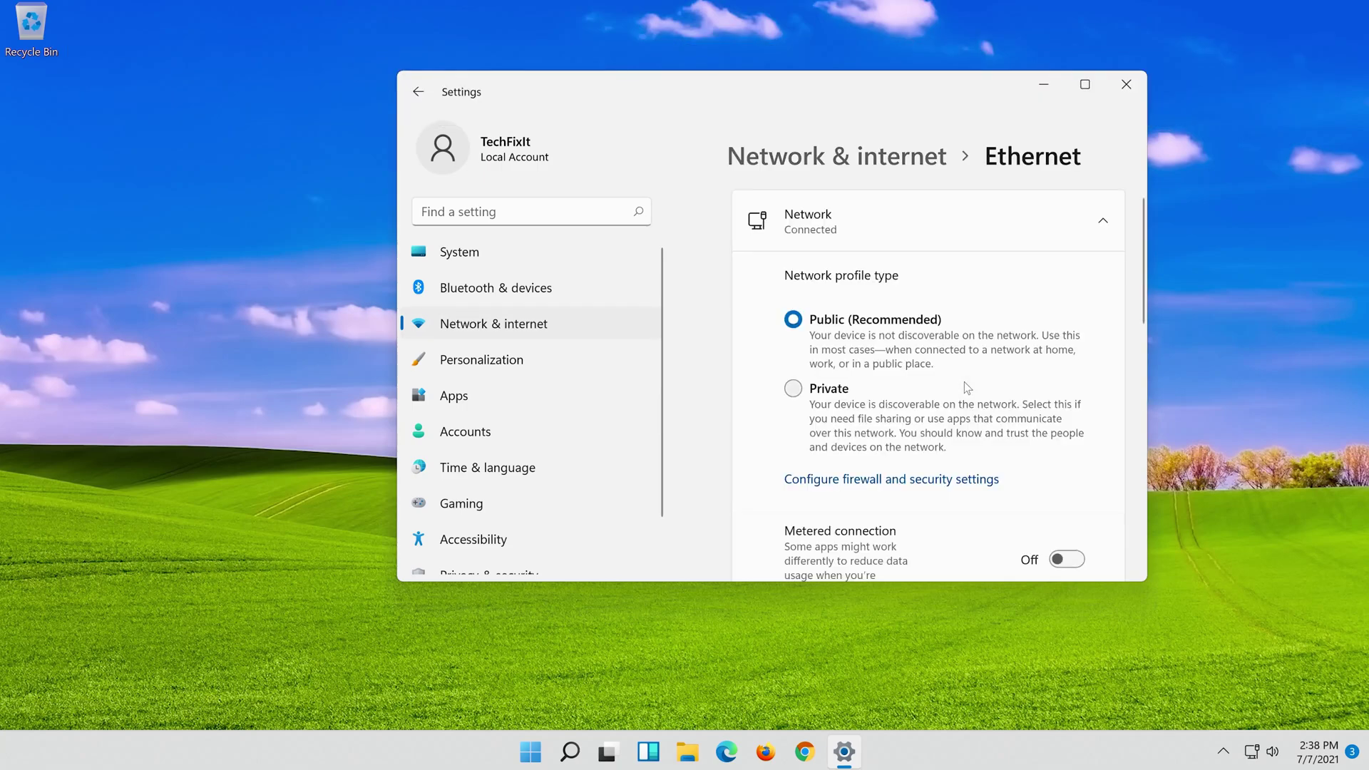
scroll(964, 383, down, 2)
scroll(965, 383, down, 3)
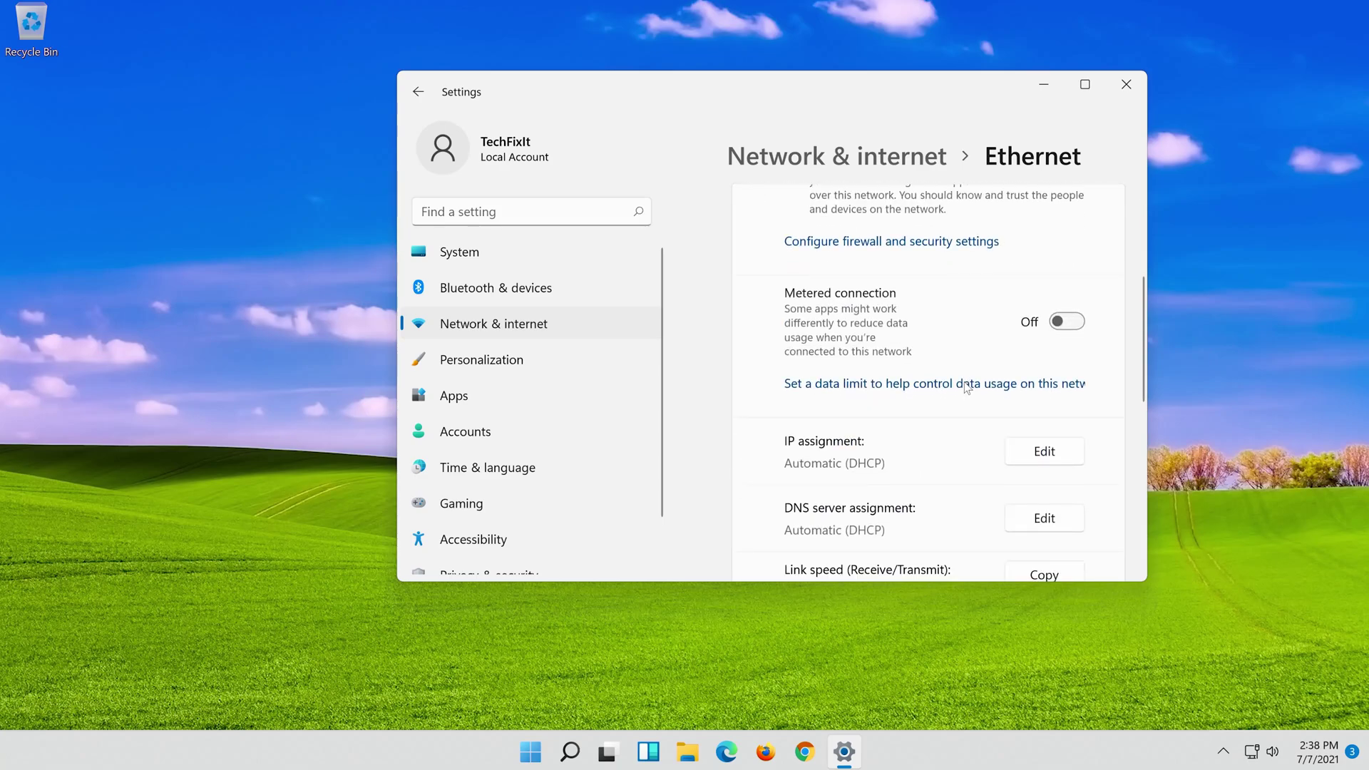
scroll(964, 383, down, 2)
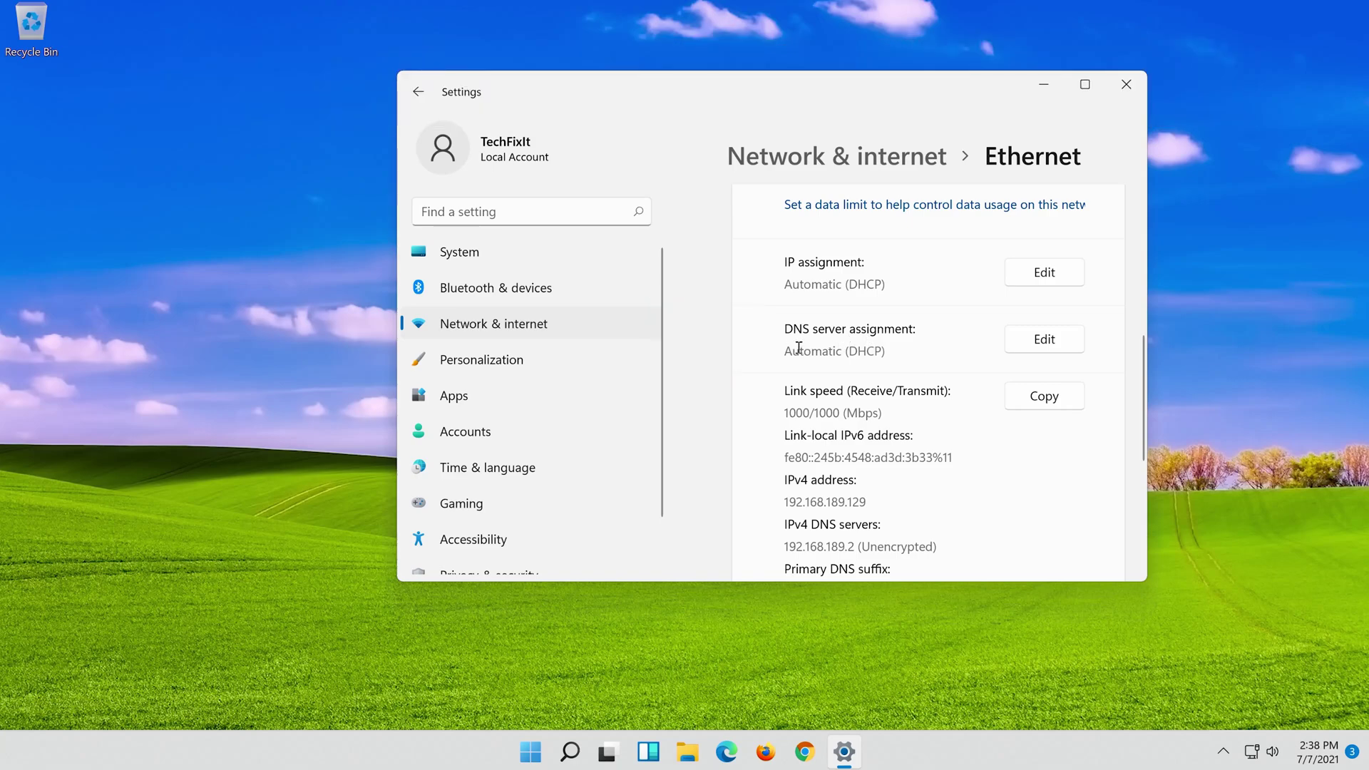
Step: Switch the Ethernet DNS assignment to Manual and turn IPv4 on
click(1025, 345)
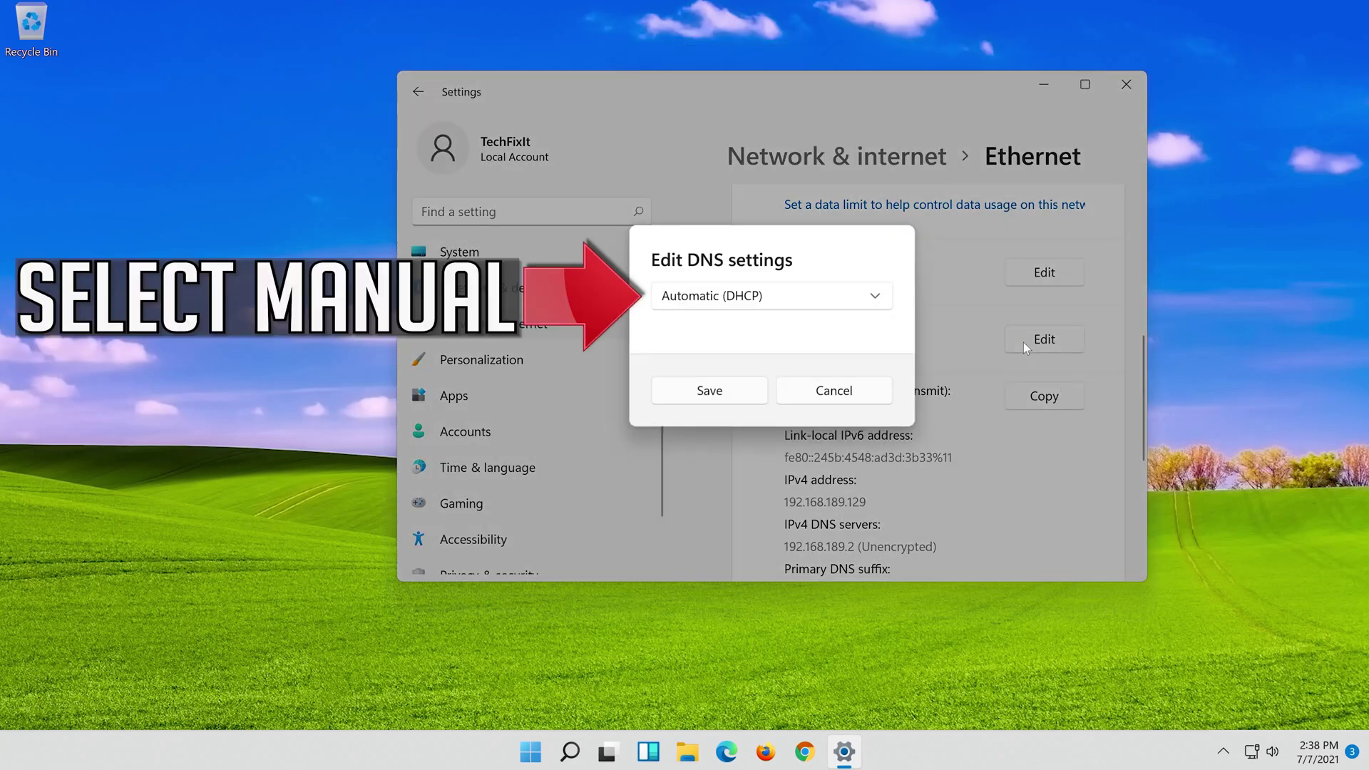
click(713, 299)
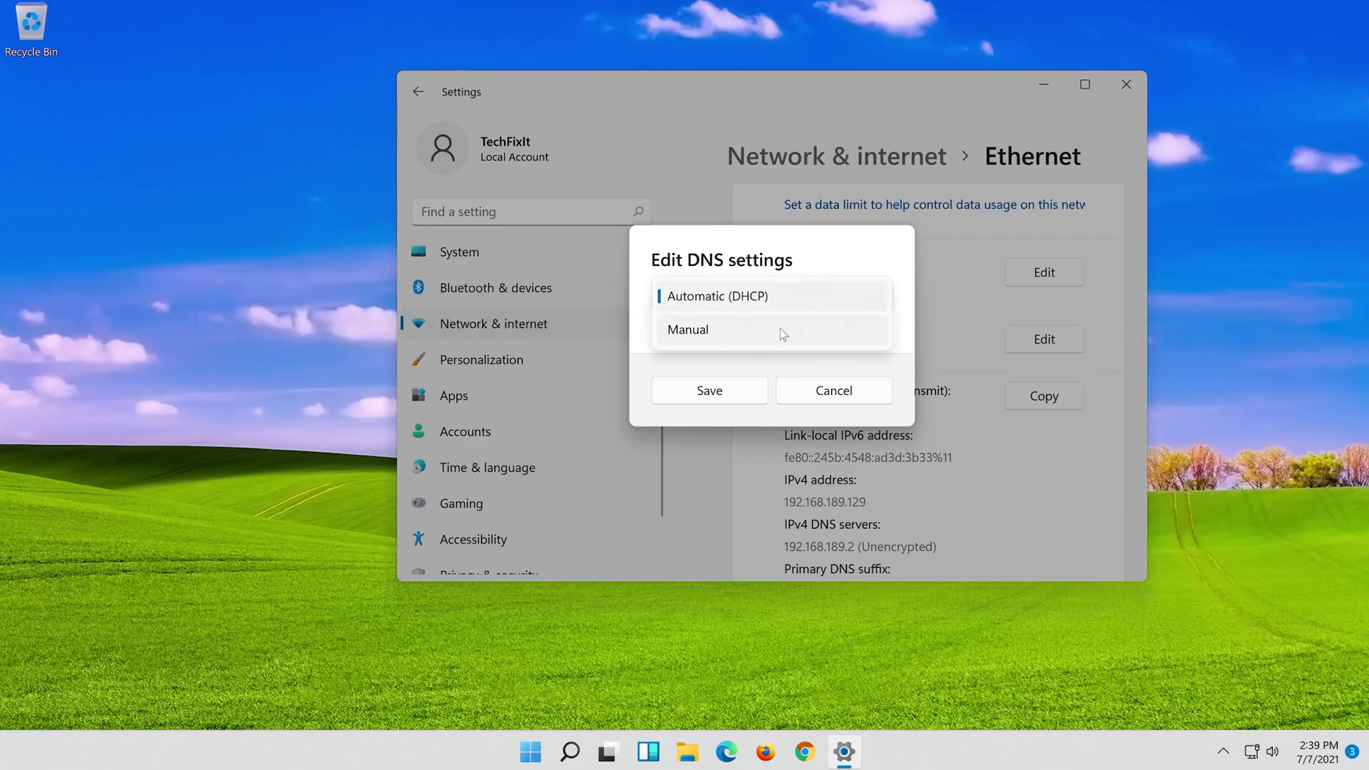
click(758, 336)
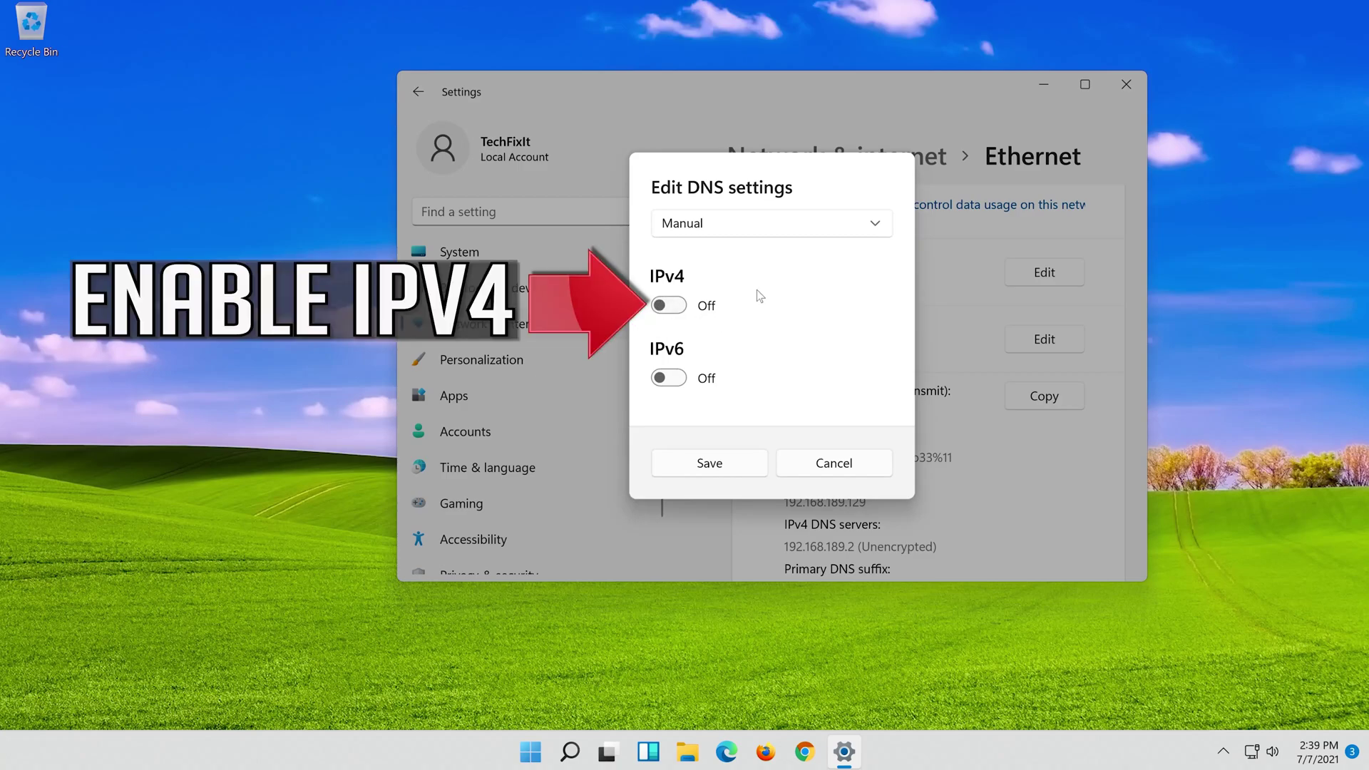
click(669, 306)
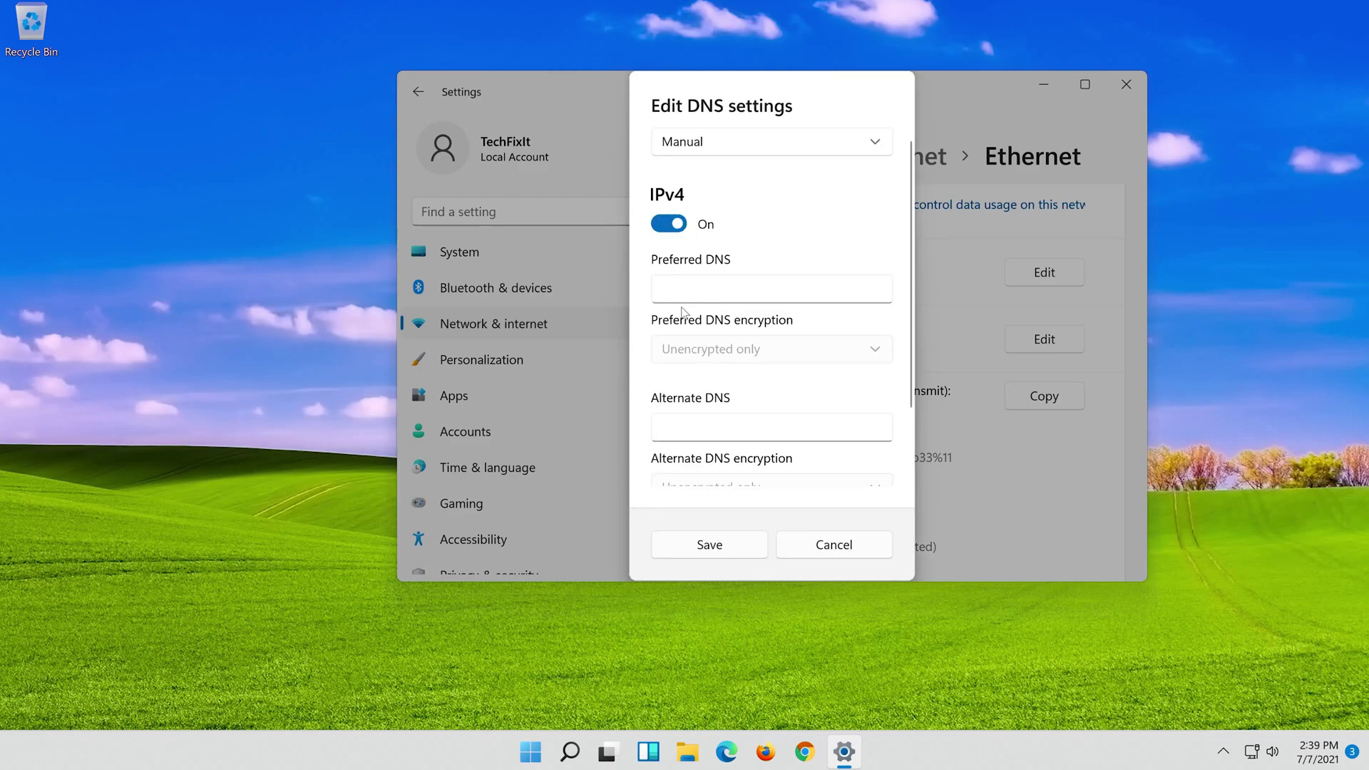
Step: Set preferred DNS 8.8.8.8 to Encrypted preferred, unencrypted allowed
click(825, 284)
text(8.8.8.)
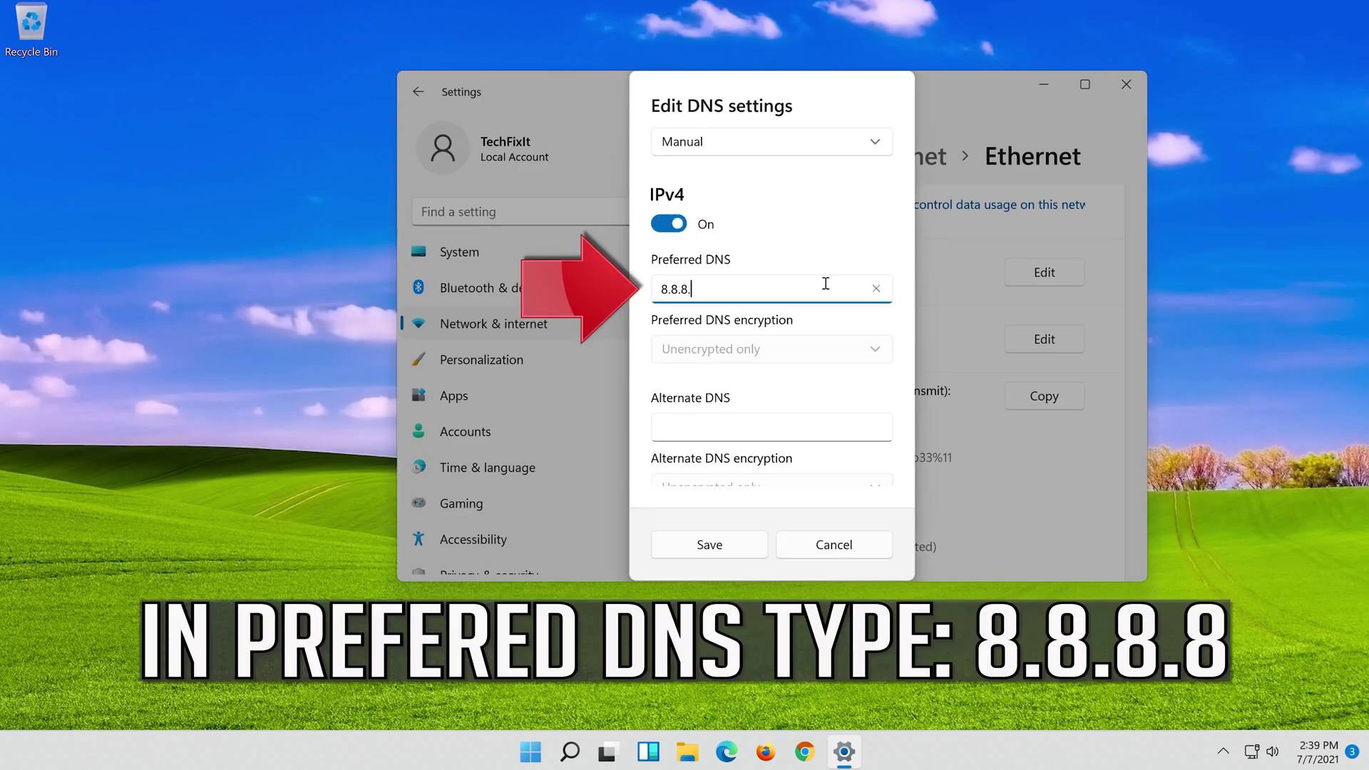
text(8)
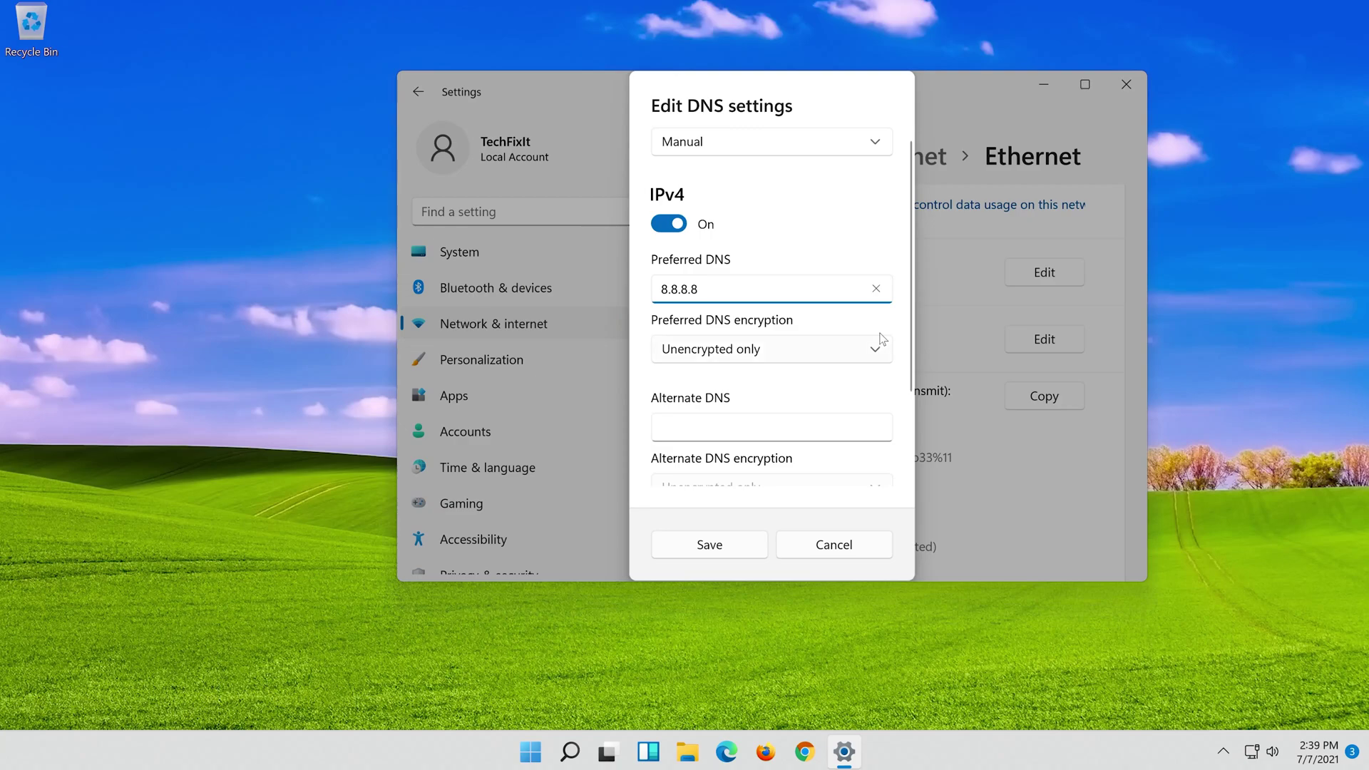
click(877, 347)
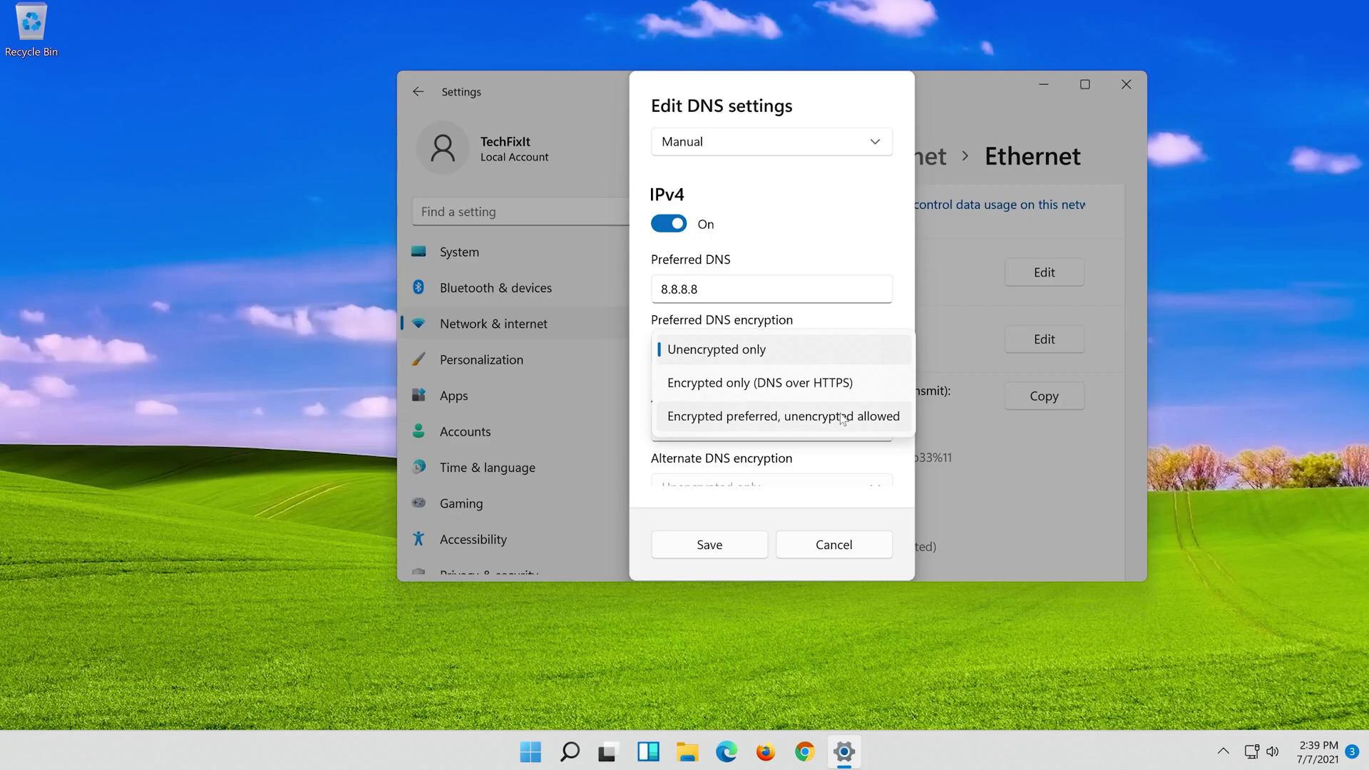
click(843, 418)
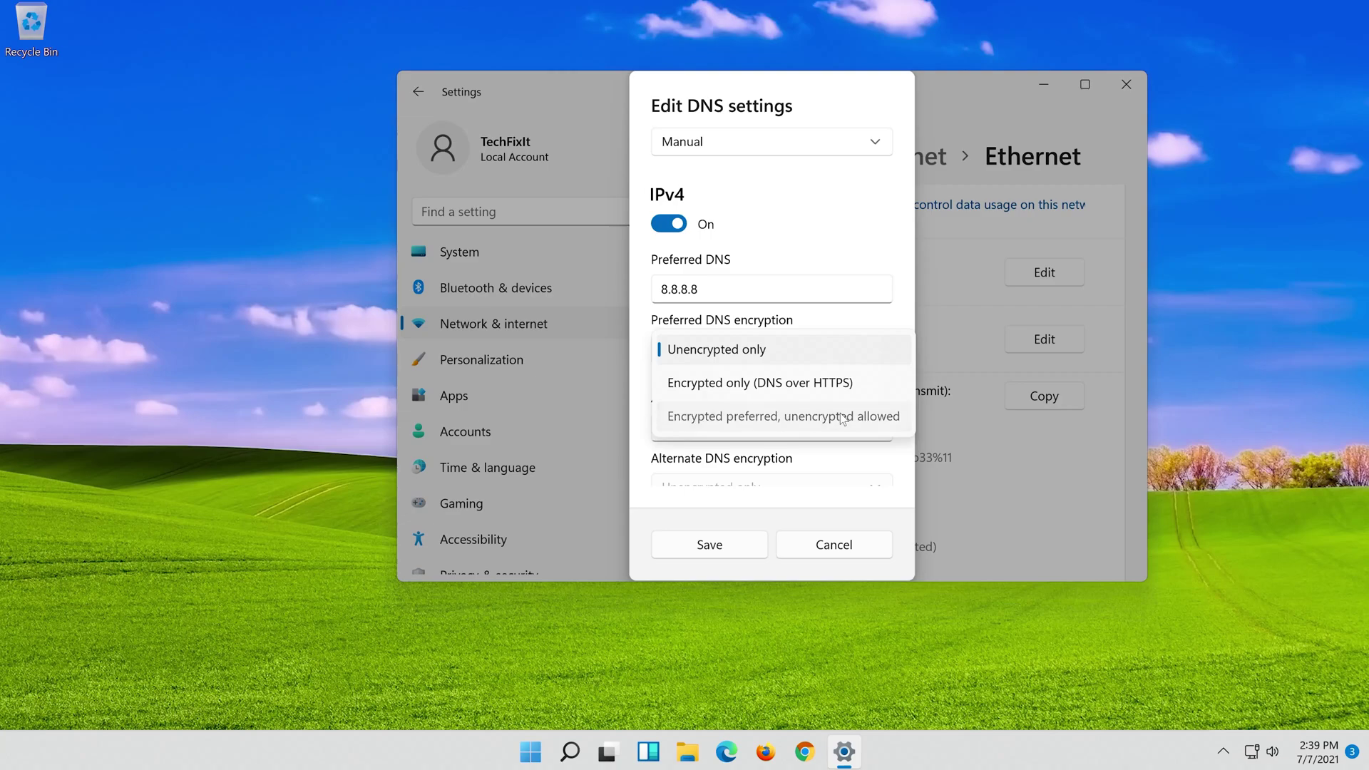
Step: Enter alternate DNS 8.8.4.4 with Encrypted preferred, unencrypted allowed encryption
click(824, 425)
text(8.)
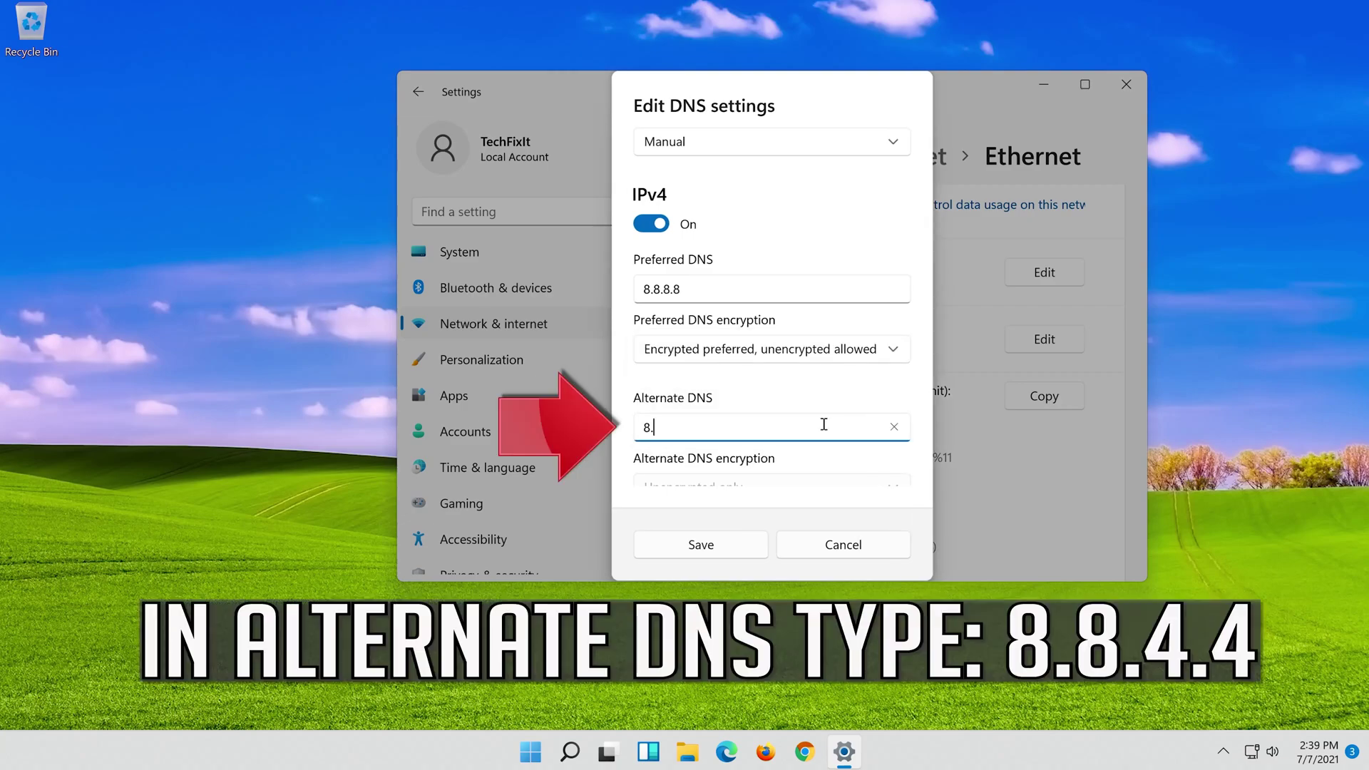
text(8.4)
text(.4)
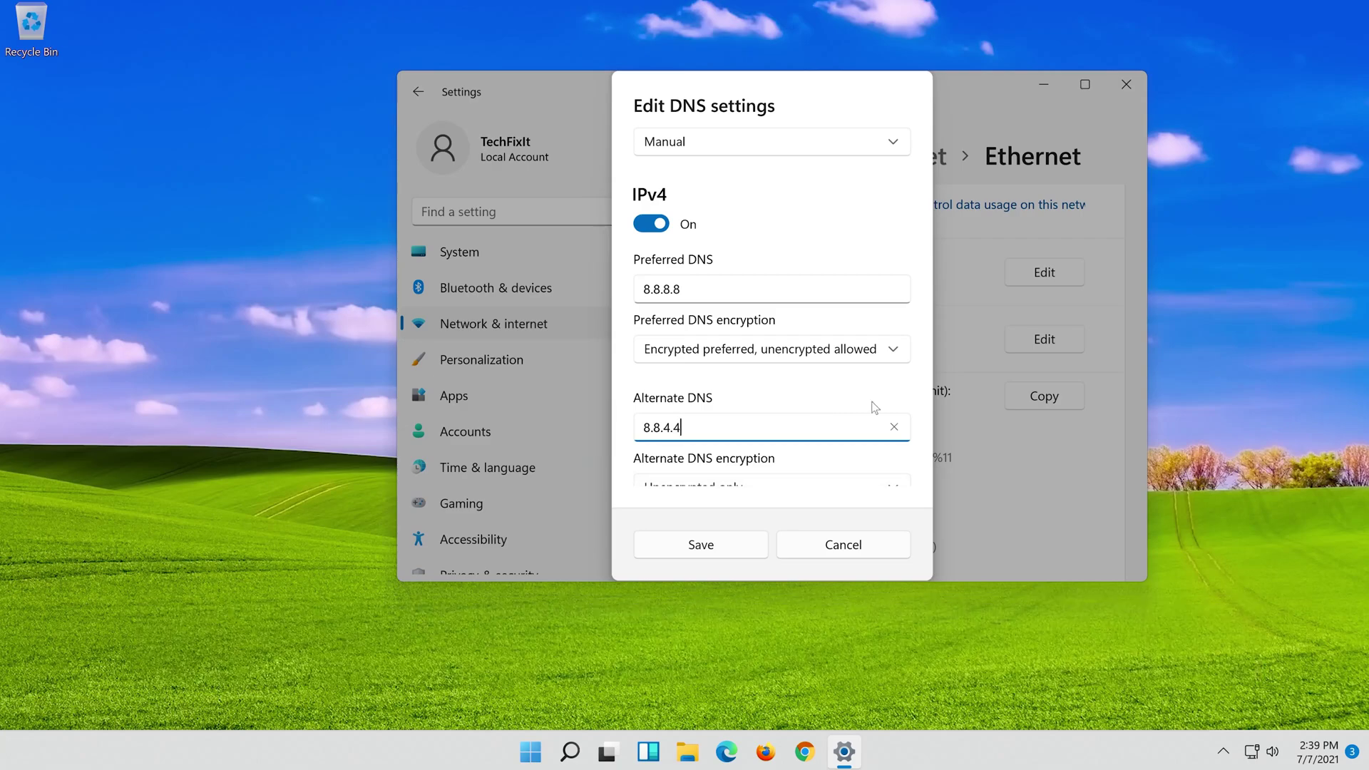
scroll(872, 401, down, 3)
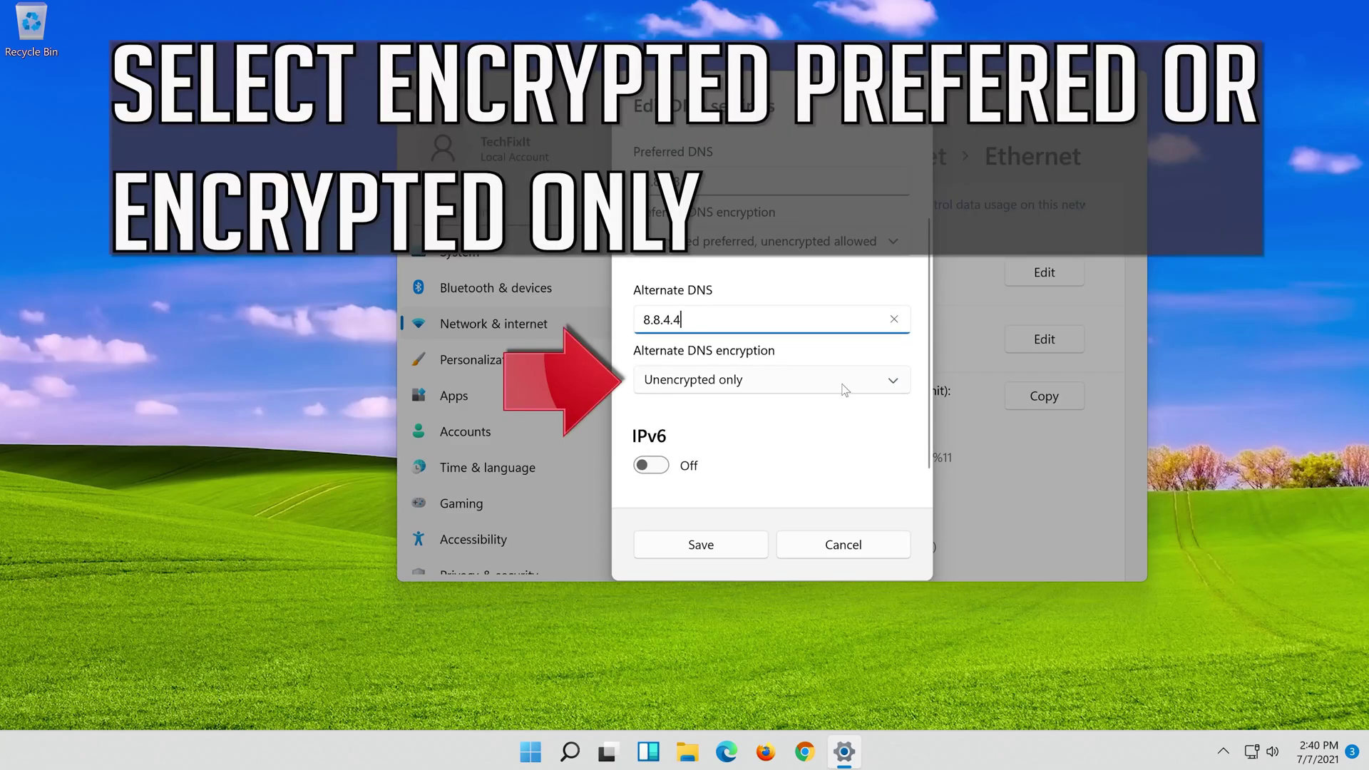
click(826, 384)
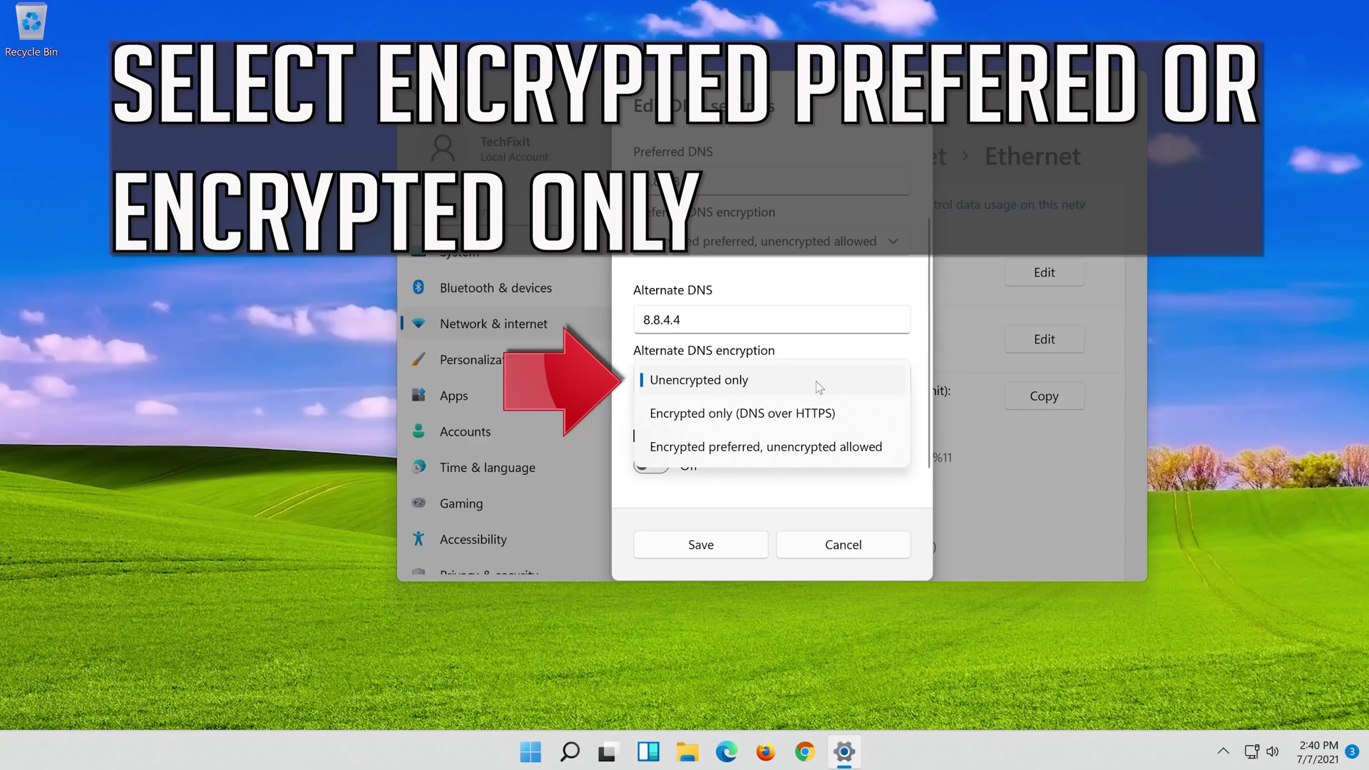
click(795, 448)
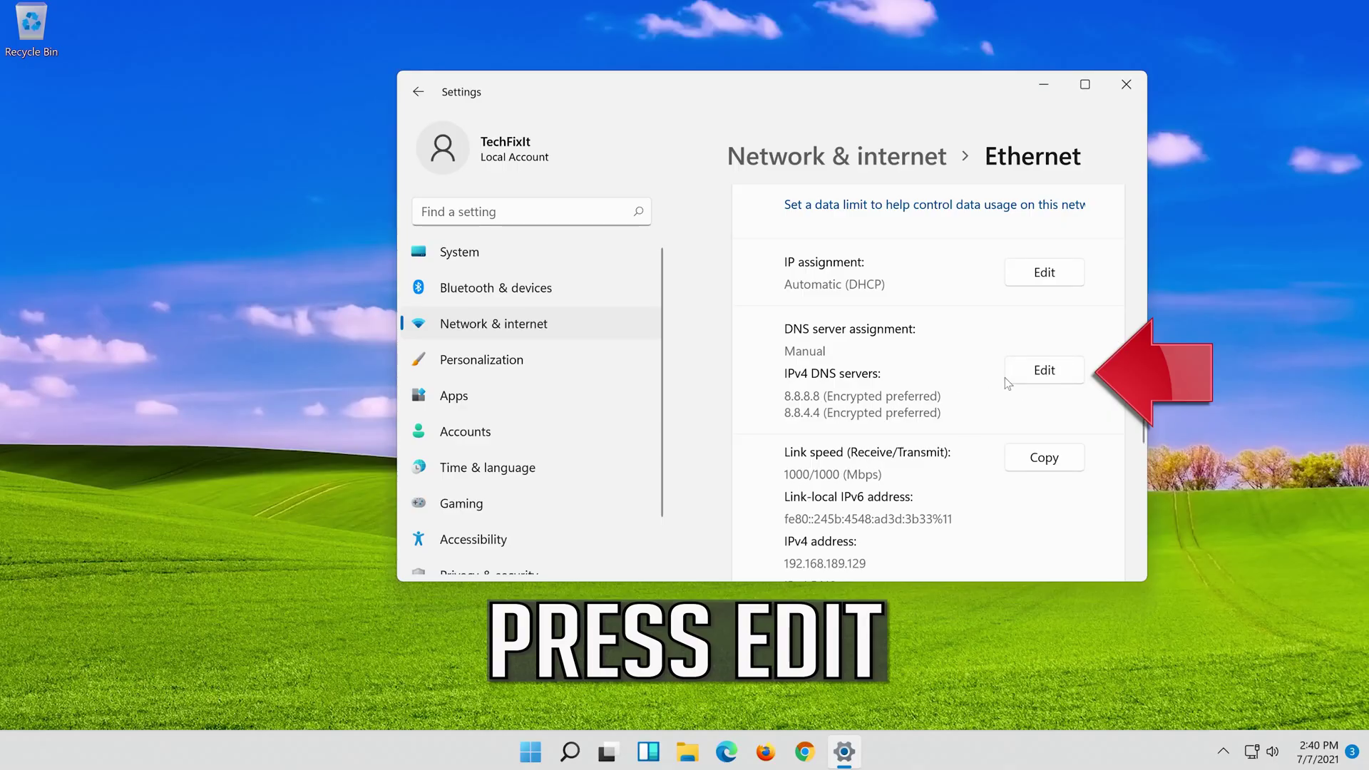
Step: Reopen the DNS editor, turn IPv4 off, choose Automatic (DHCP) and save
click(1040, 373)
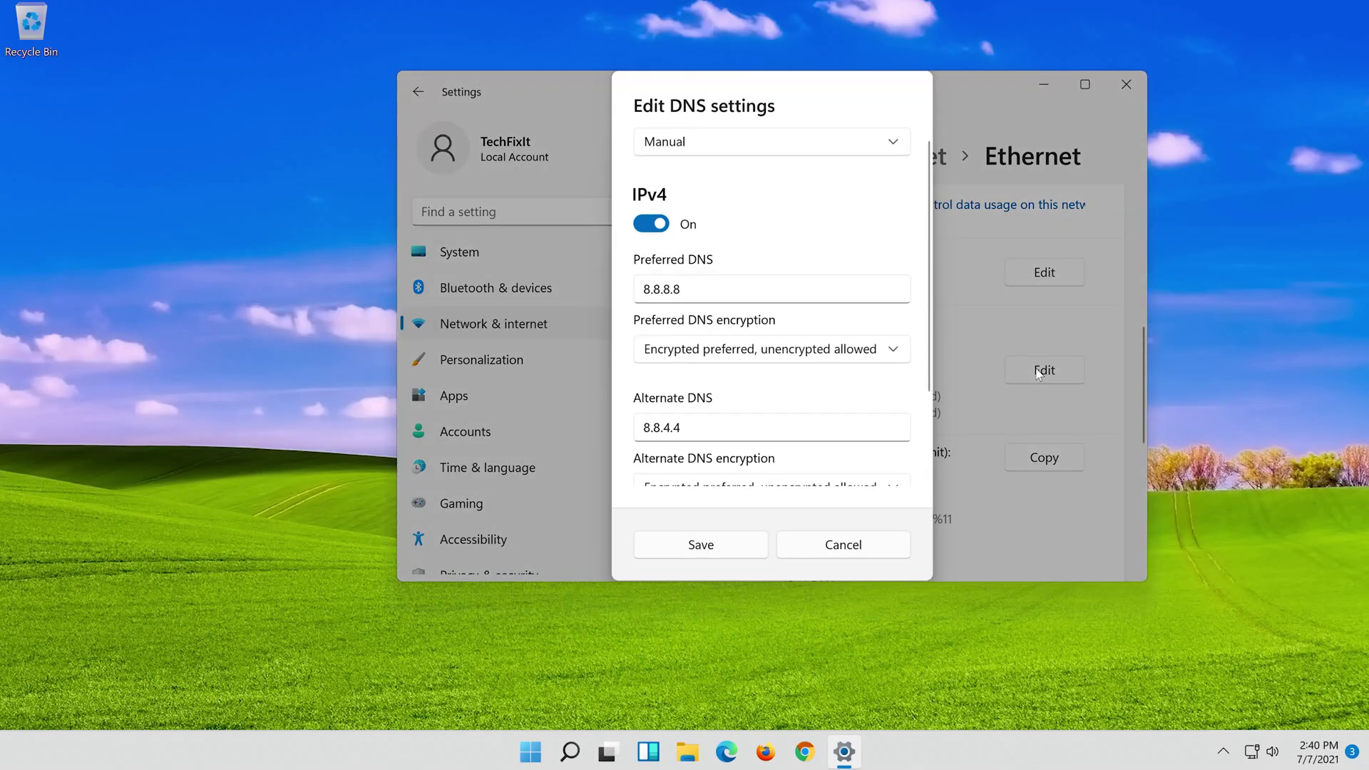
click(664, 225)
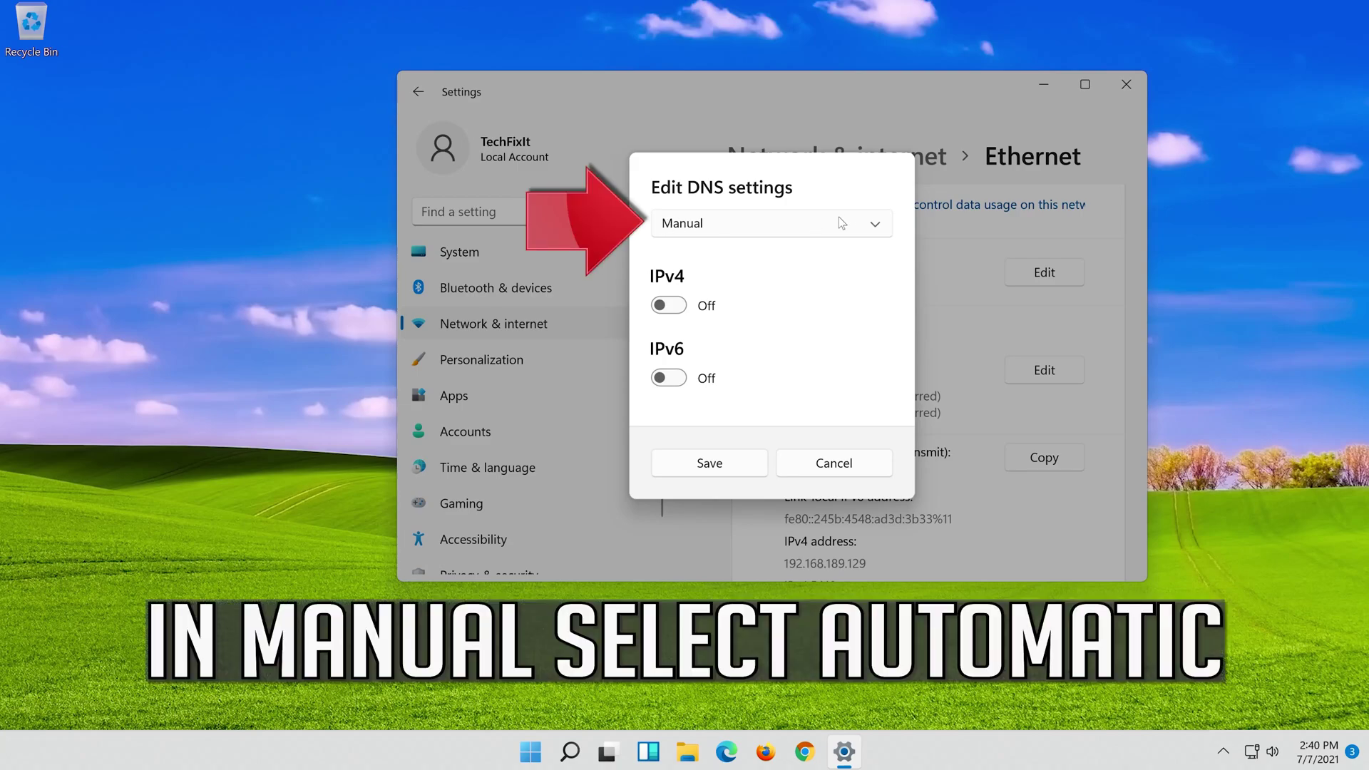
click(767, 224)
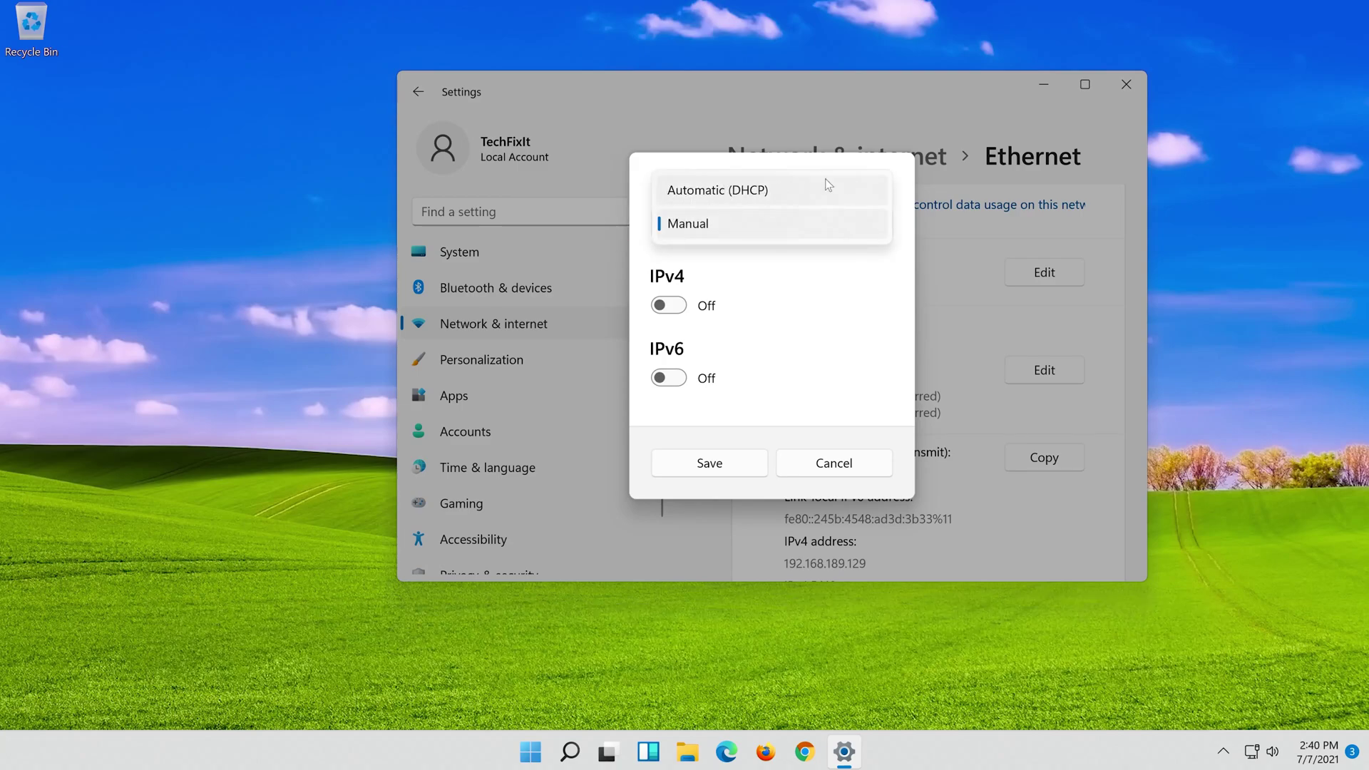
click(797, 188)
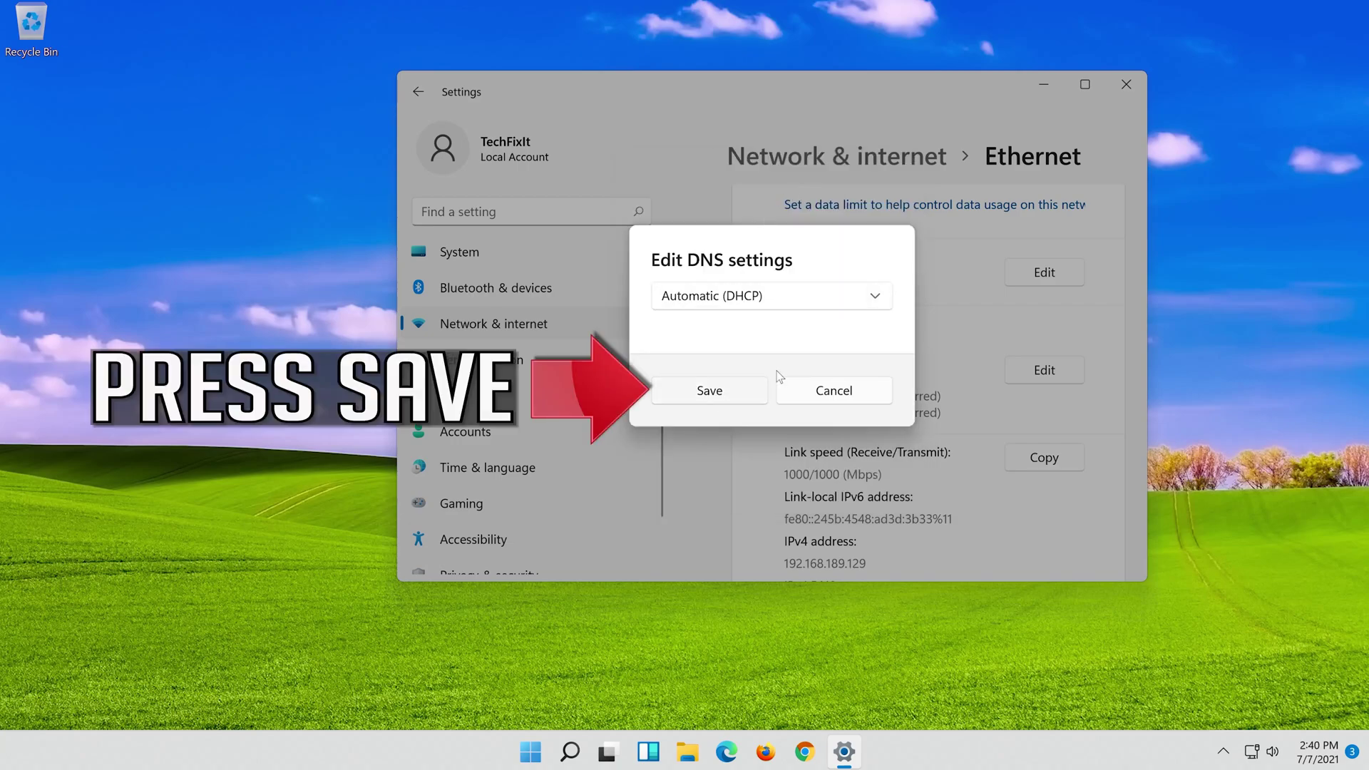
click(711, 396)
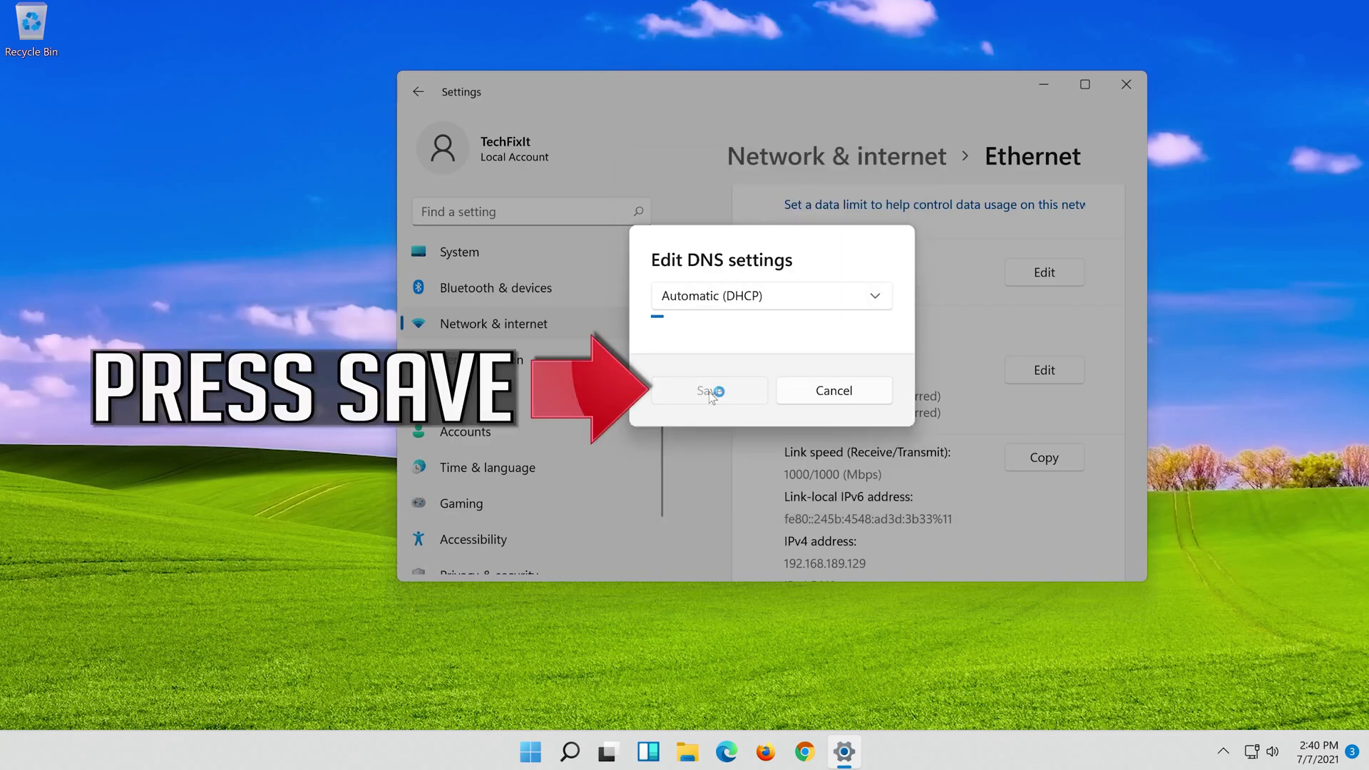